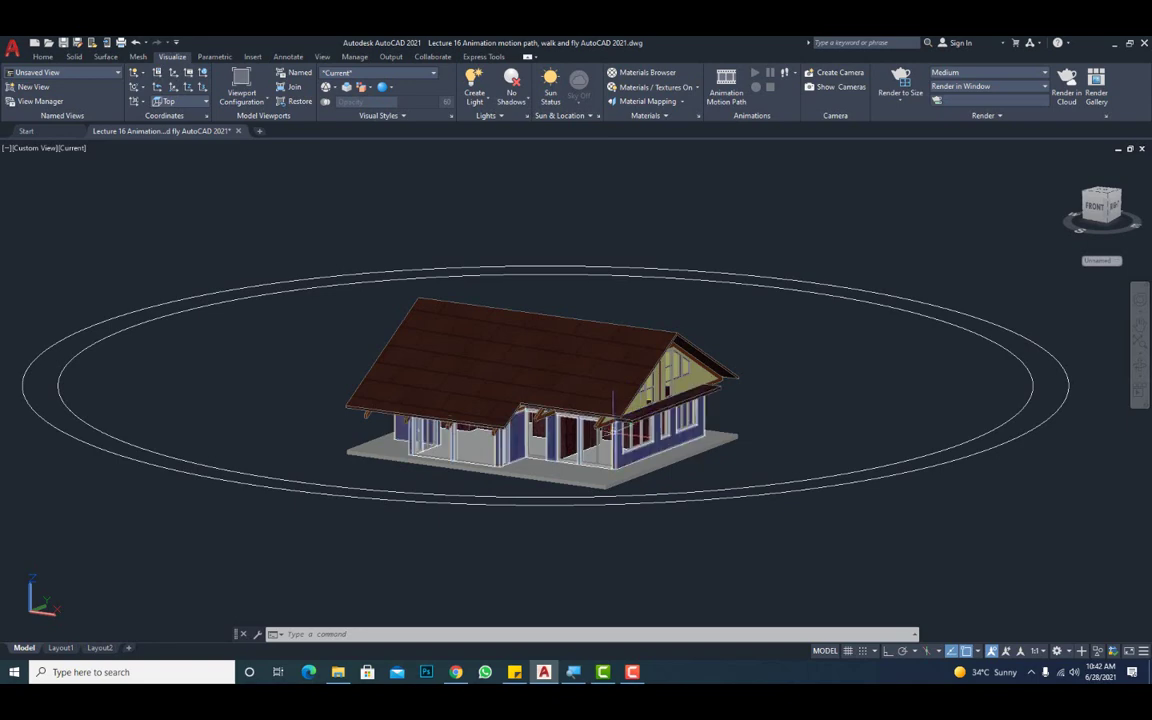
Step: Examine the house model and the two circular paths around it from several angles
scroll(589, 460, "up", 3)
scroll(589, 460, "down", 3)
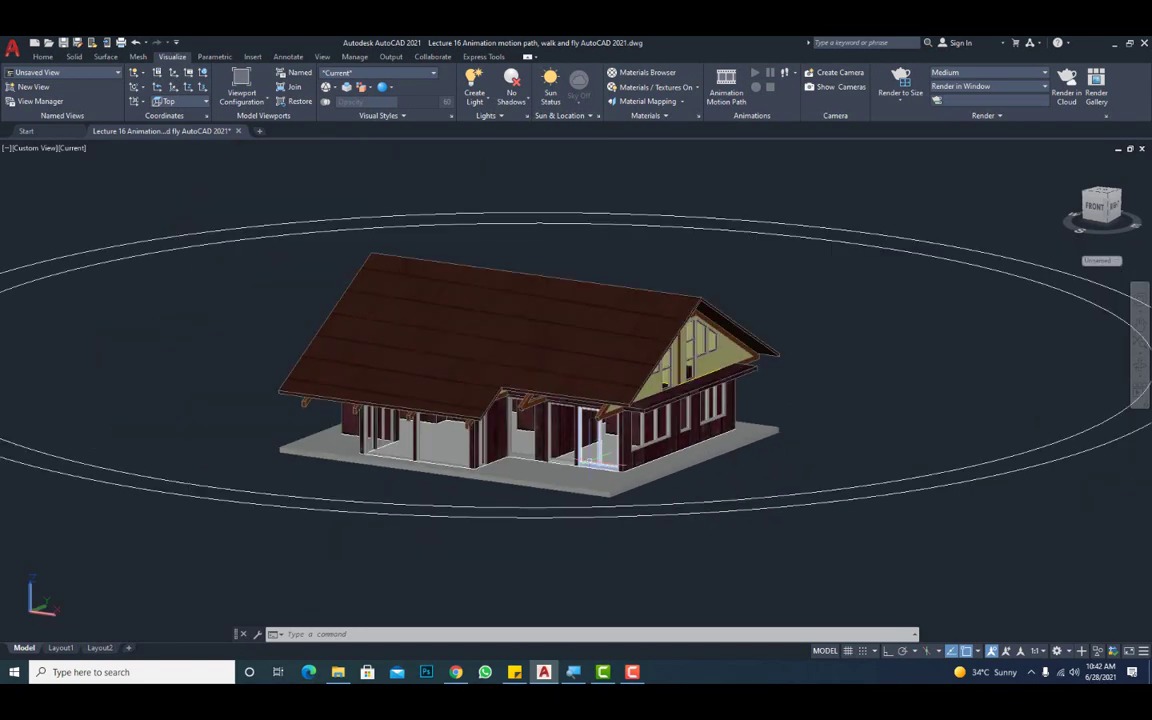
middle_click_drag(589, 462, 570, 430, "shift")
scroll(463, 445, "up", 2)
scroll(570, 430, "down", 3)
scroll(570, 428, "up", 3)
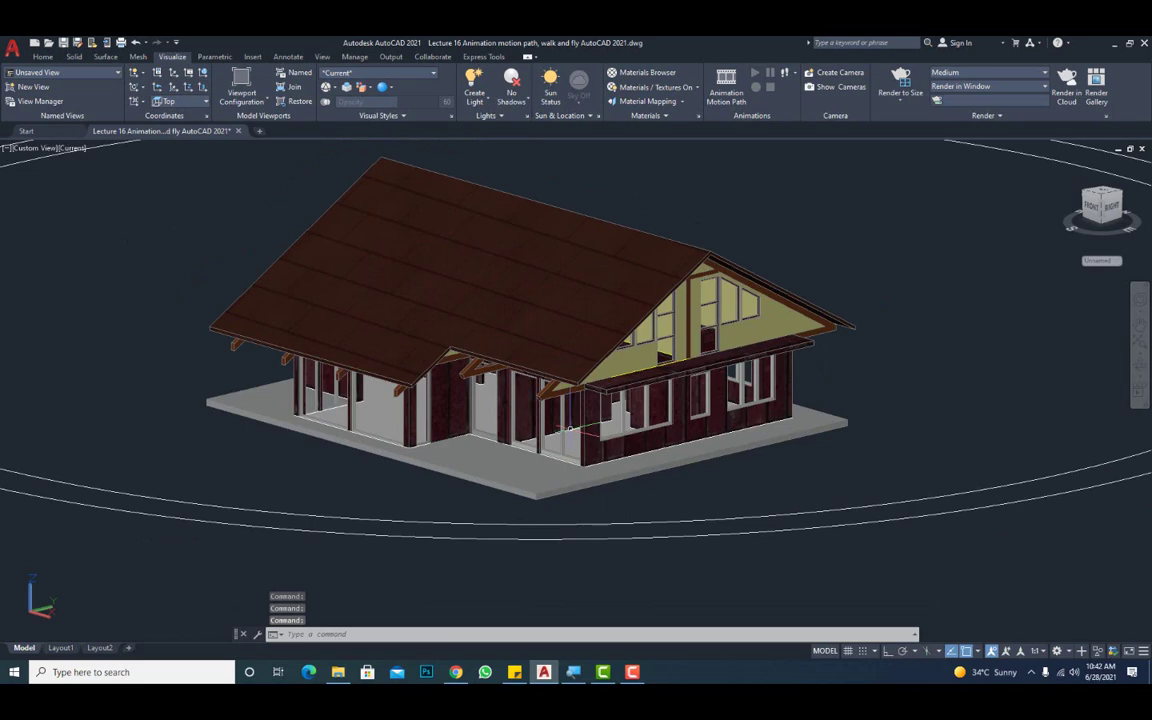
scroll(568, 428, "down", 2)
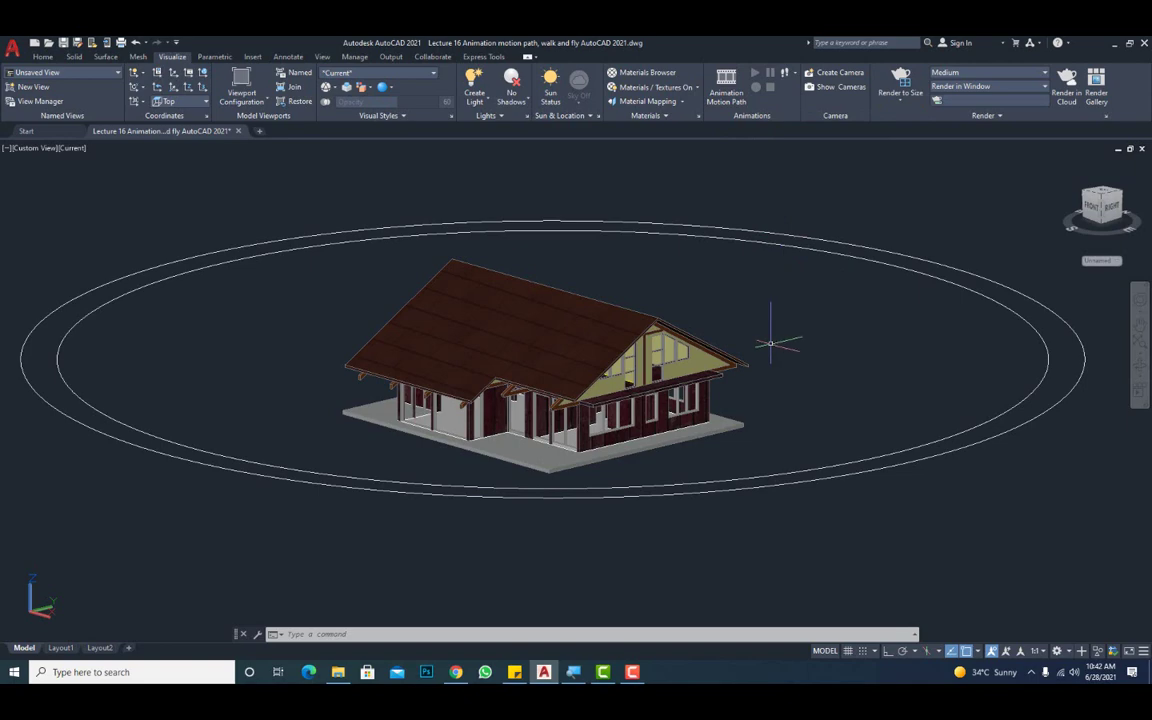
middle_click_drag(802, 430, 743, 417, "shift")
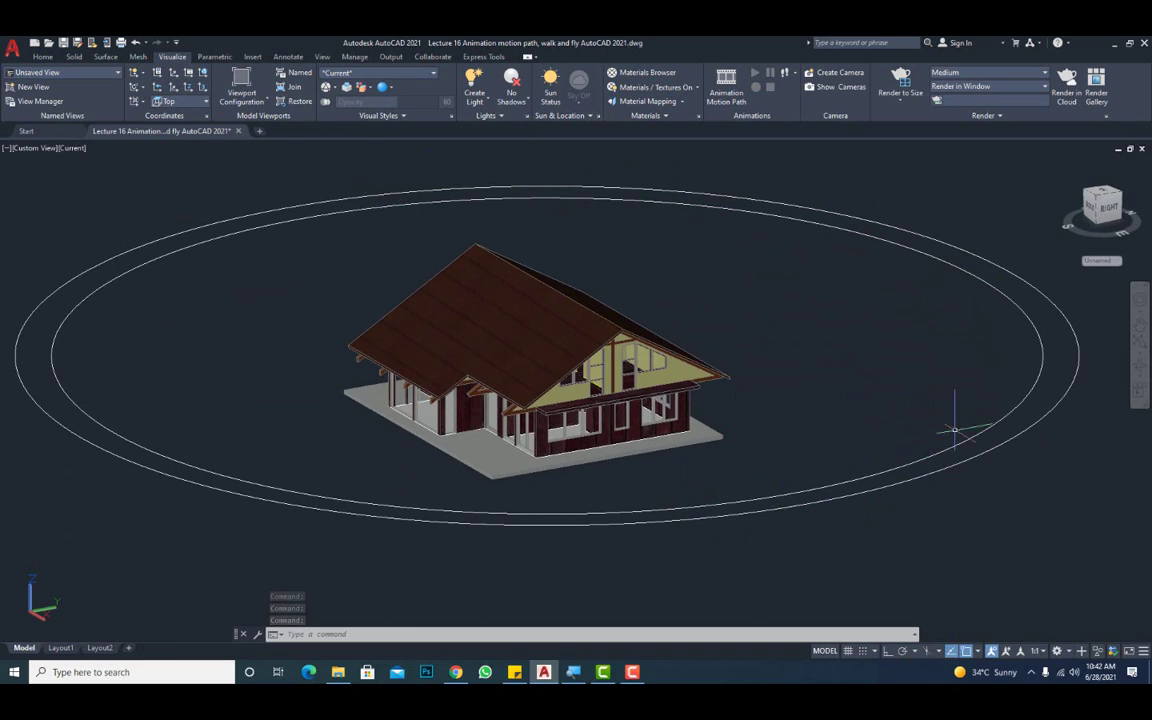
middle_click_drag(700, 482, 586, 455, "shift")
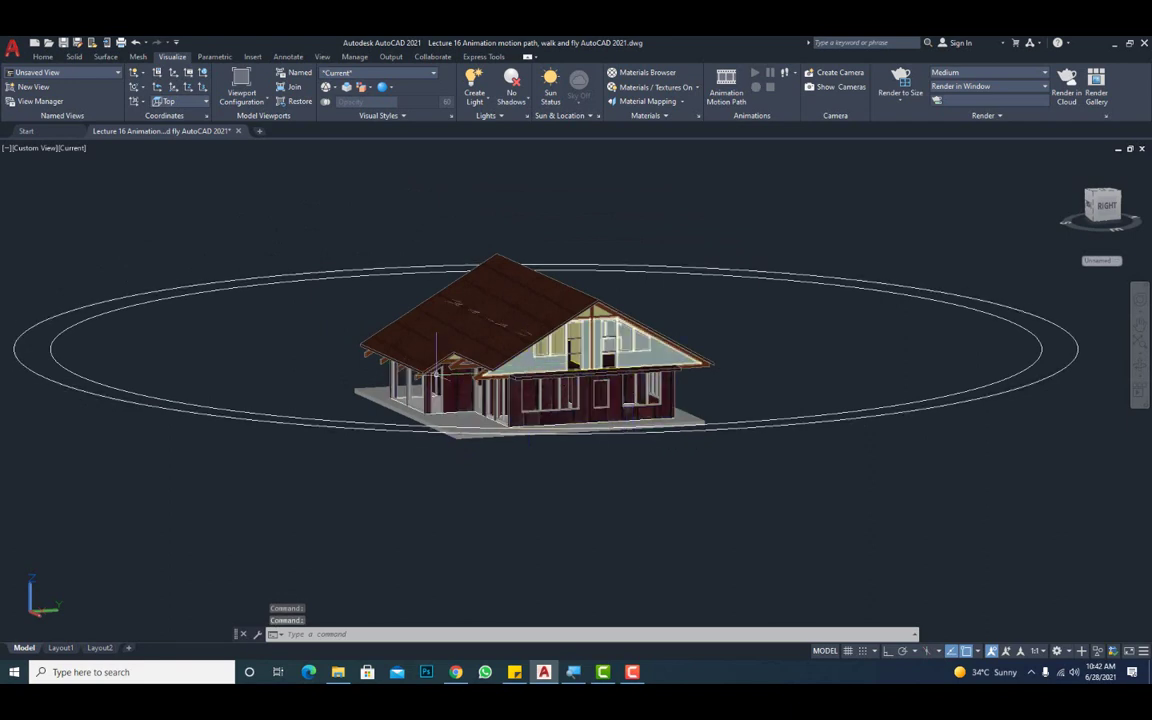
middle_click_drag(375, 355, 480, 340, "shift")
scroll(571, 408, "up", 5)
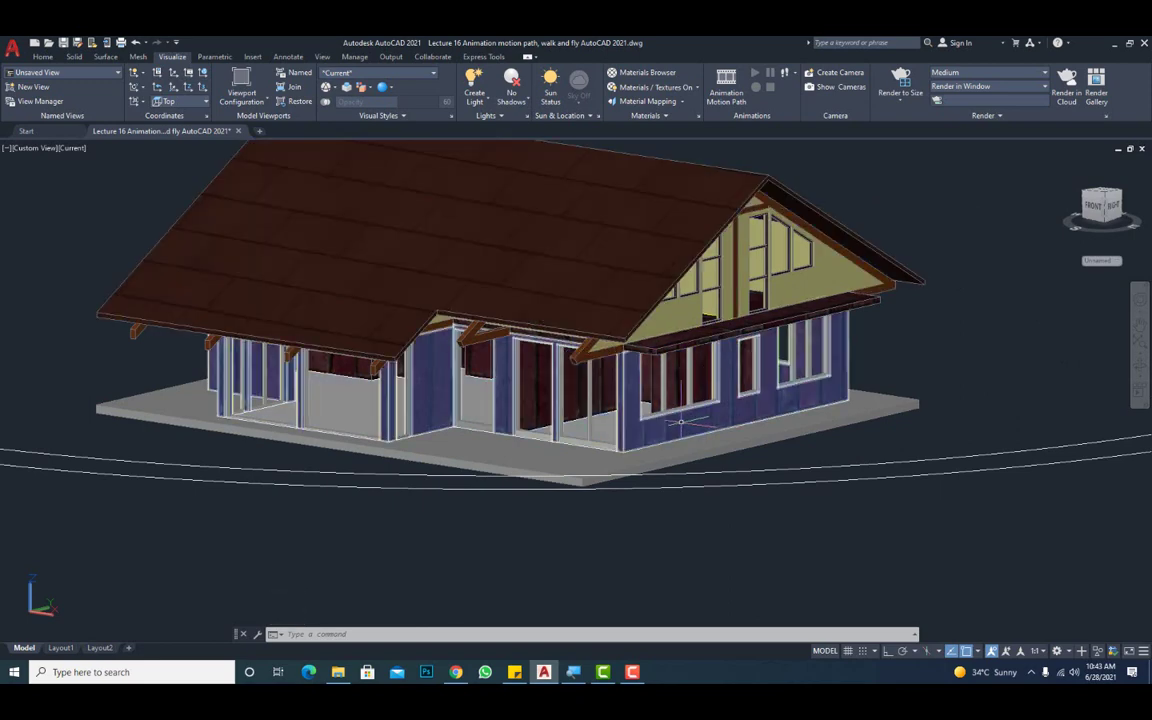
middle_click_drag(650, 430, 599, 458, "shift")
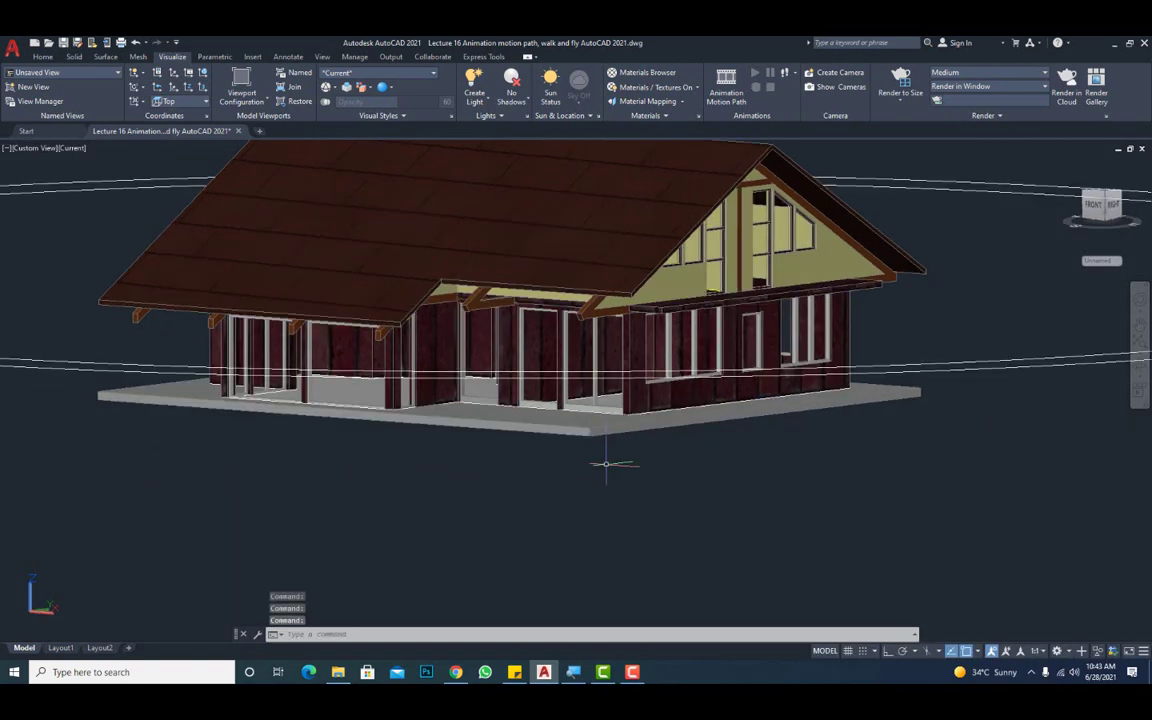
middle_click_drag(571, 330, 585, 470, "shift")
scroll(600, 393, "down", 6)
scroll(600, 393, "up", 3)
middle_click_drag(681, 438, 655, 428)
scroll(655, 428, "up", 2)
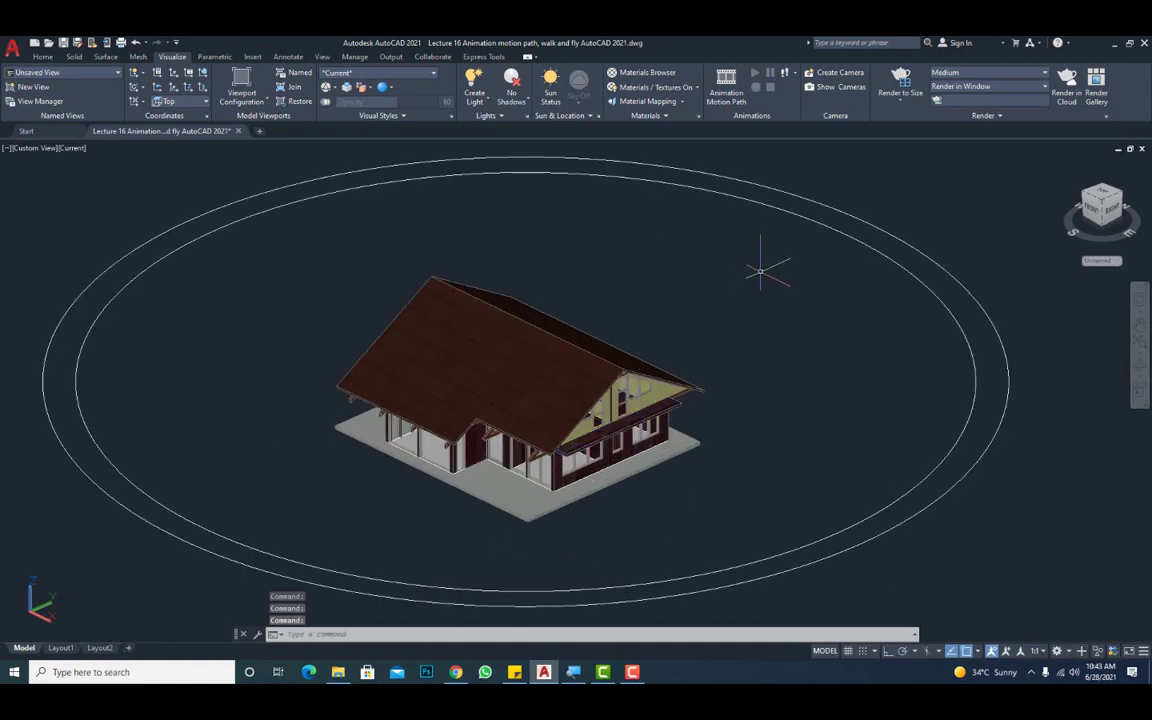
Step: Start a motion path animation and link the camera to the outer circle as Path3
left_click(725, 93)
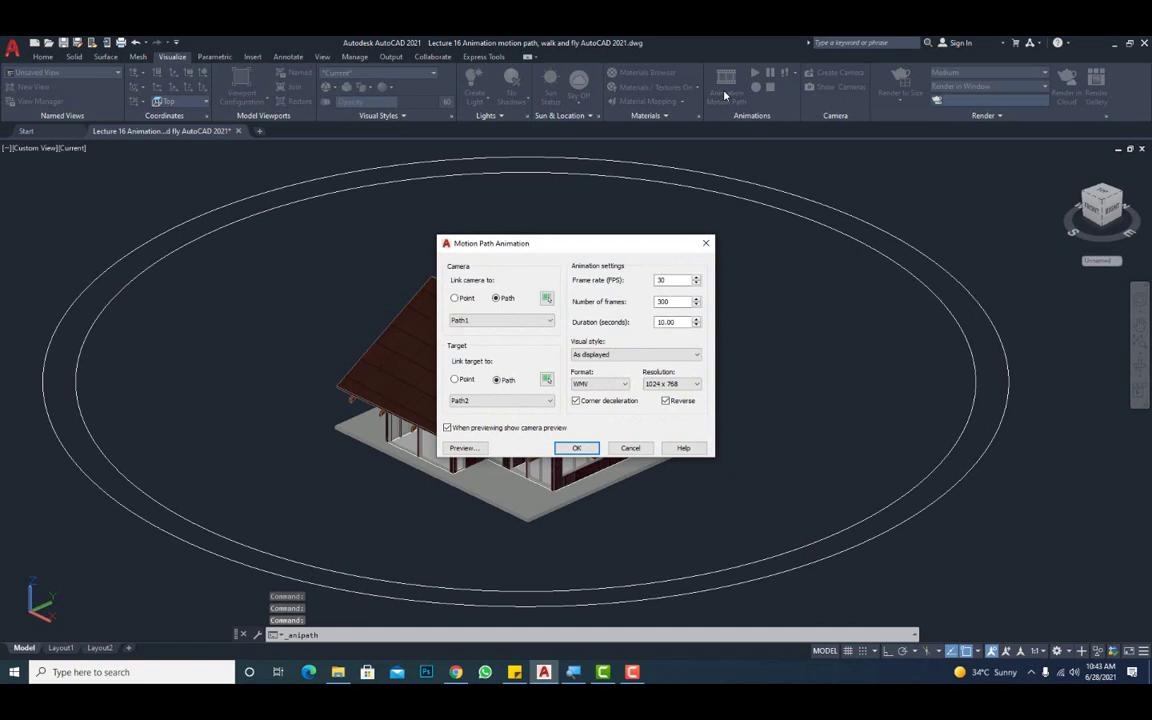
left_click_drag(605, 237, 754, 164)
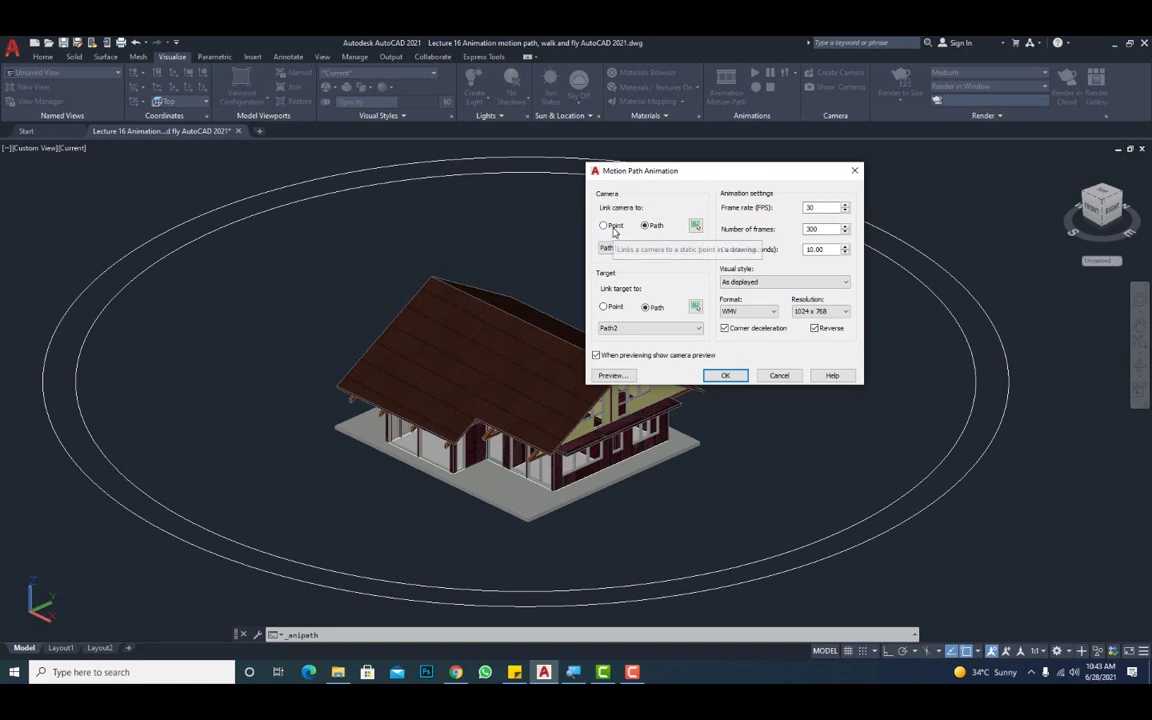
left_click(696, 226)
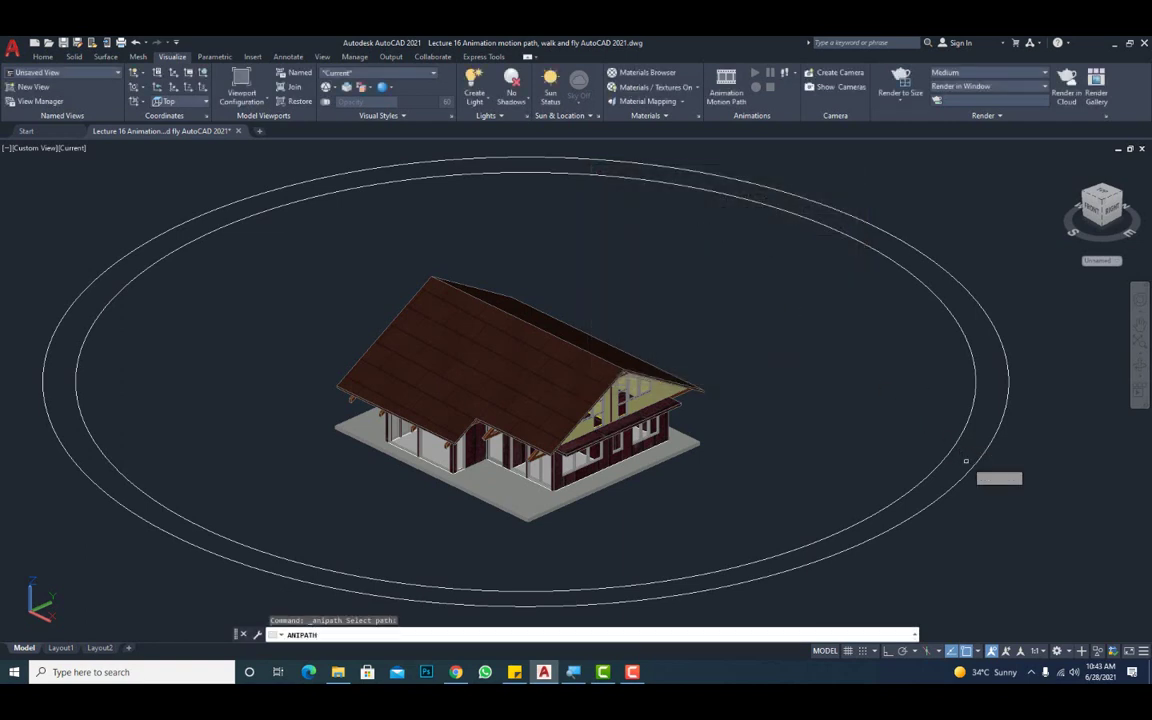
left_click(970, 467)
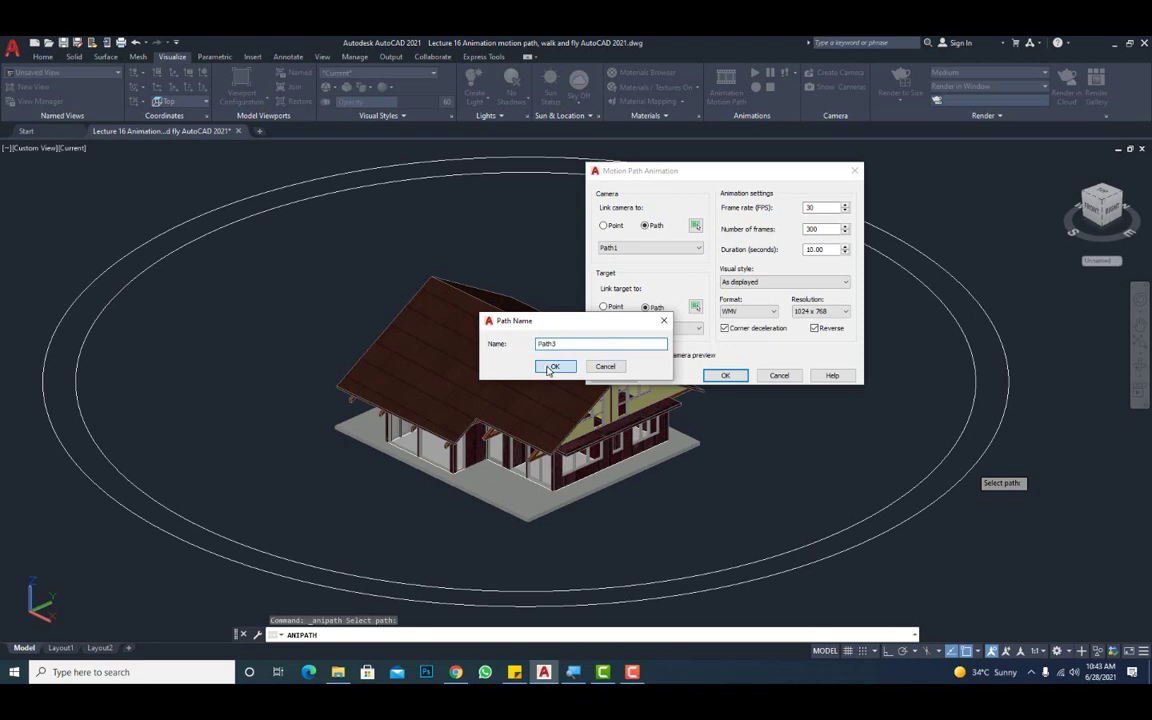
left_click(551, 366)
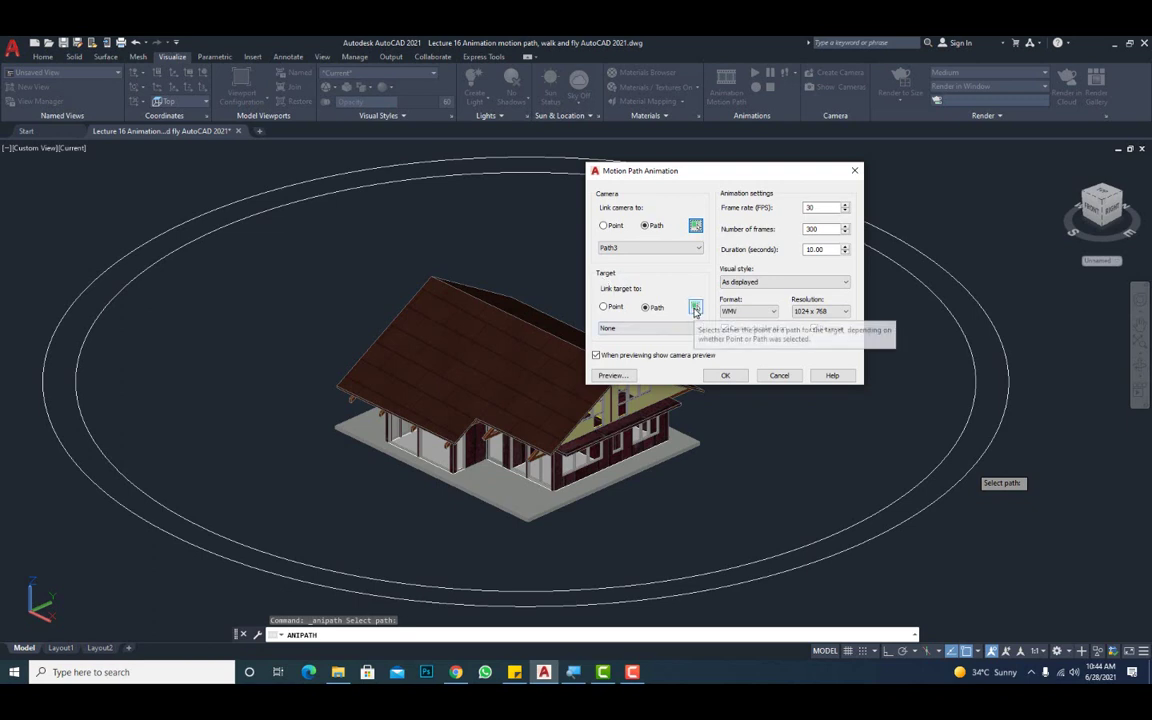
Step: Link the animation target to the inner circle as Path4
left_click(695, 309)
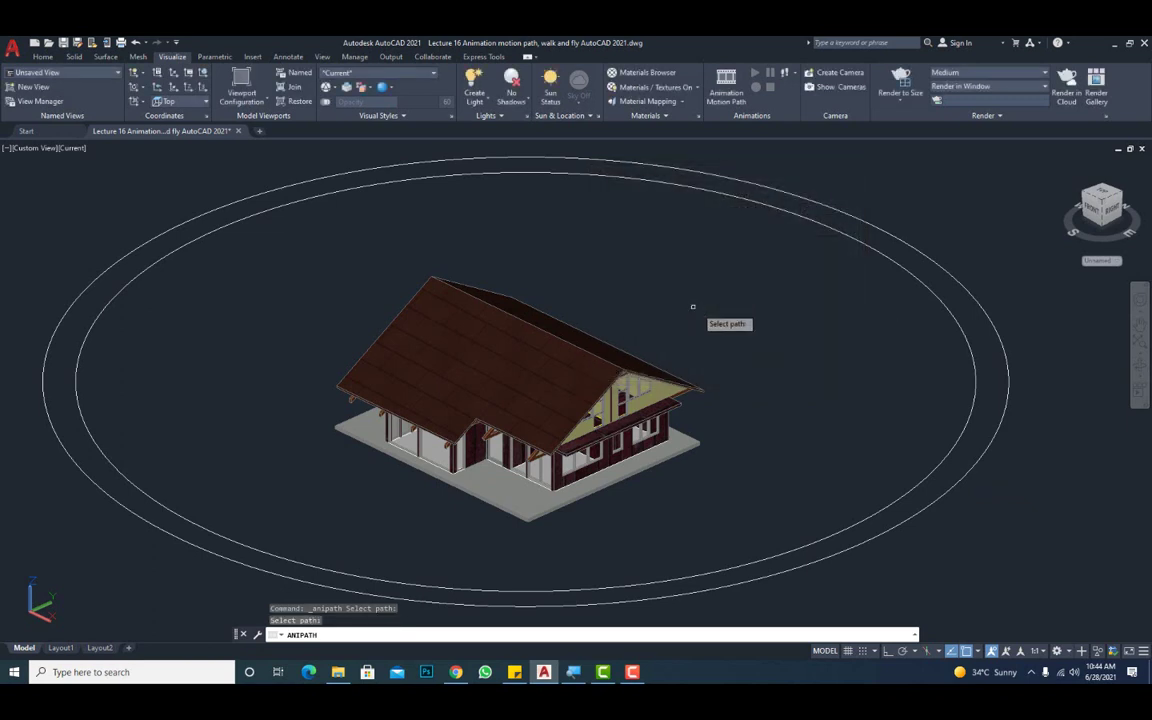
left_click(918, 484)
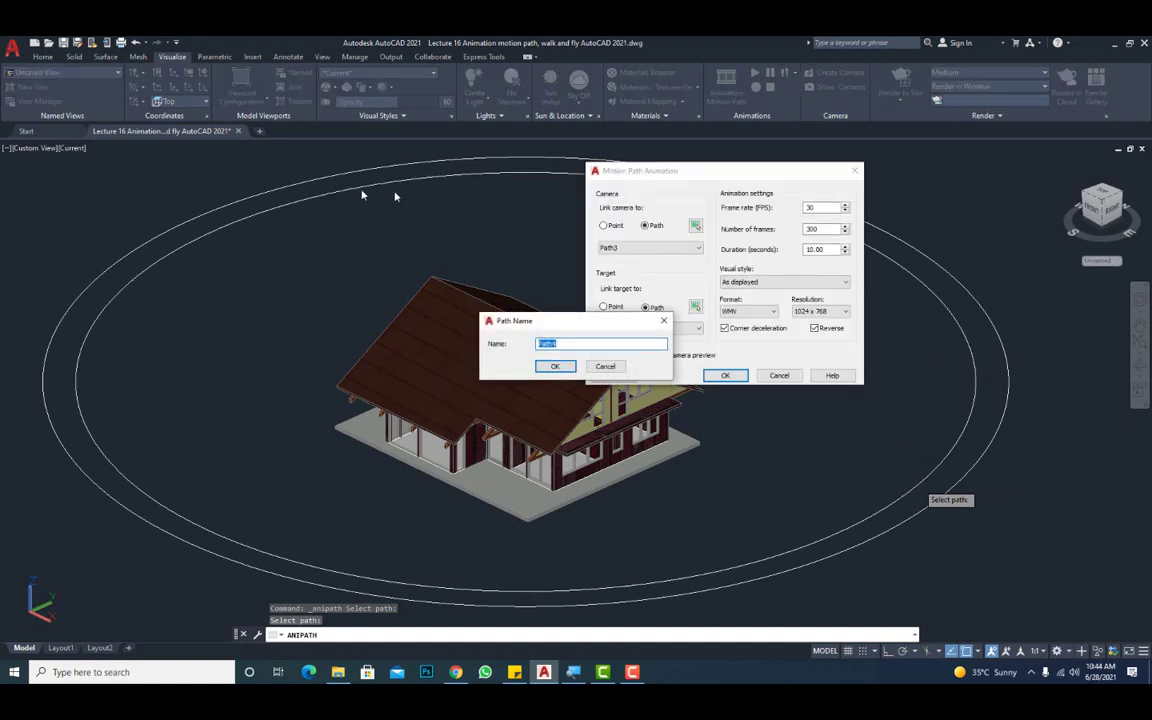
left_click(555, 366)
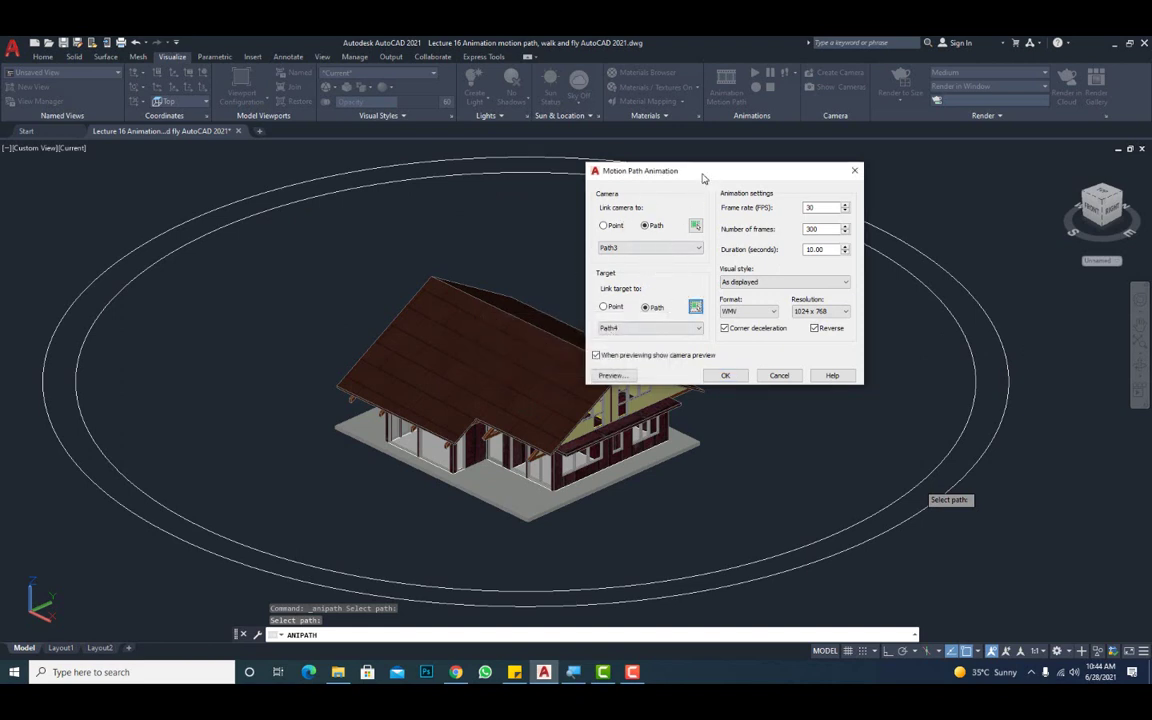
Step: Preview the camera animation around the house and close the preview
left_click_drag(702, 177, 773, 197)
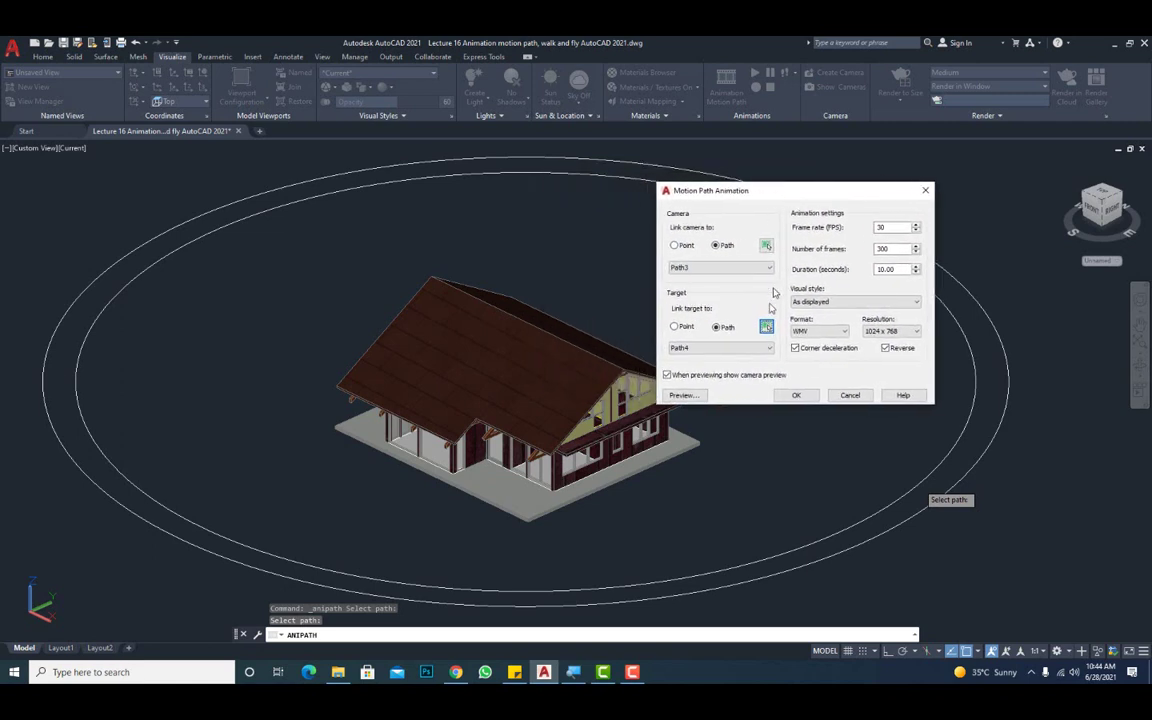
left_click(690, 394)
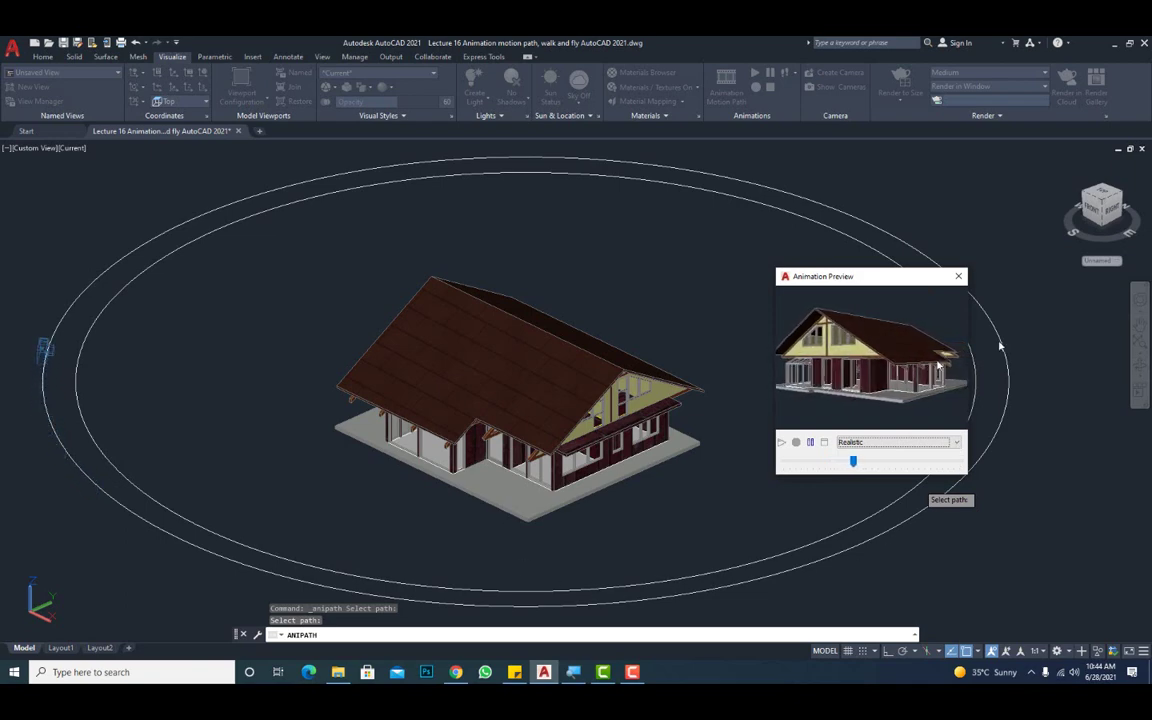
left_click(958, 276)
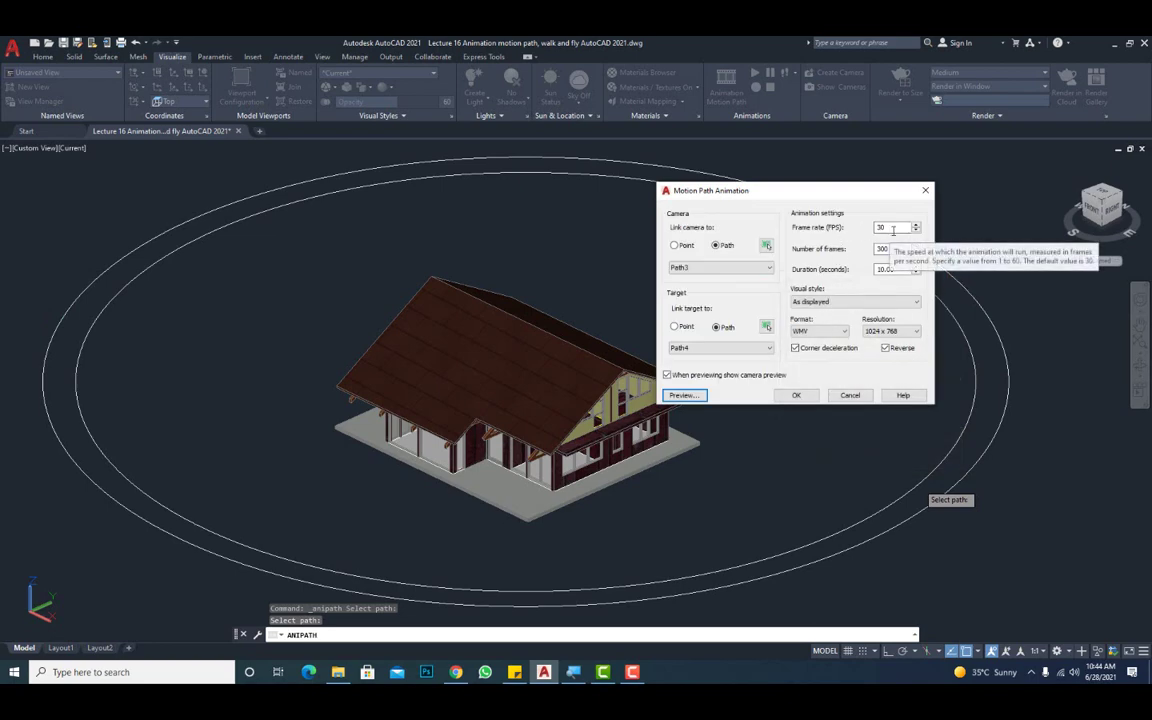
Step: Preview the animation with a duration of 1 second, and set the duration back to 10 seconds
left_click_drag(822, 196, 638, 210)
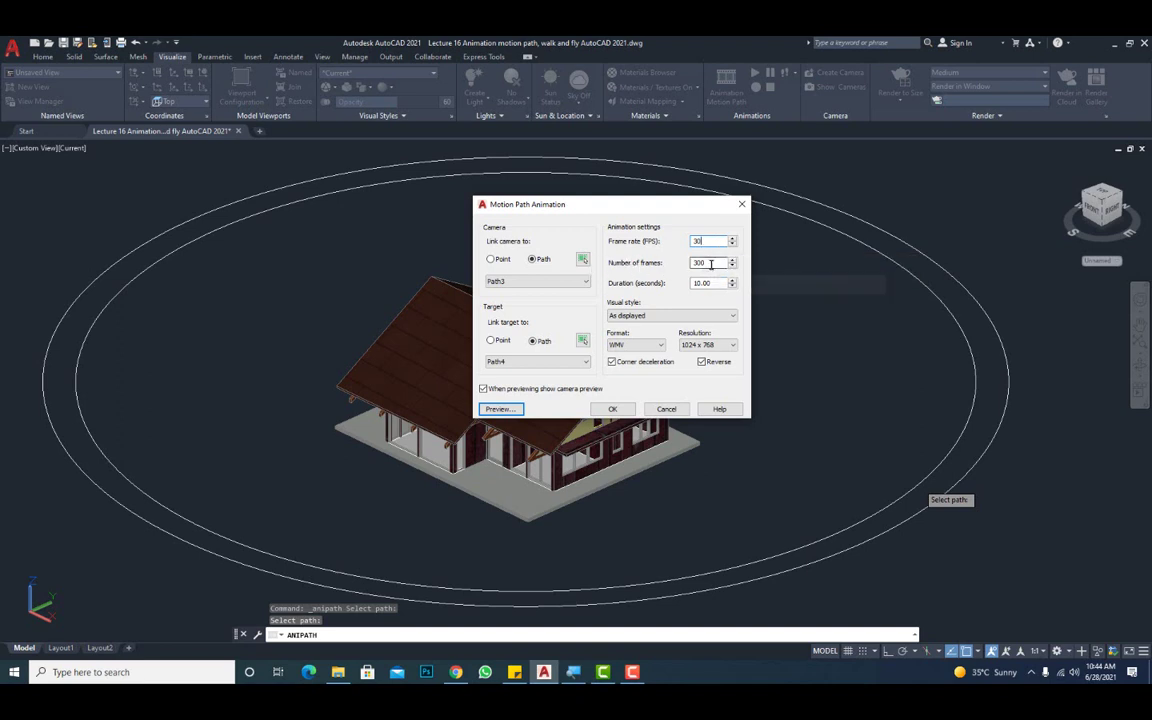
left_click(713, 264)
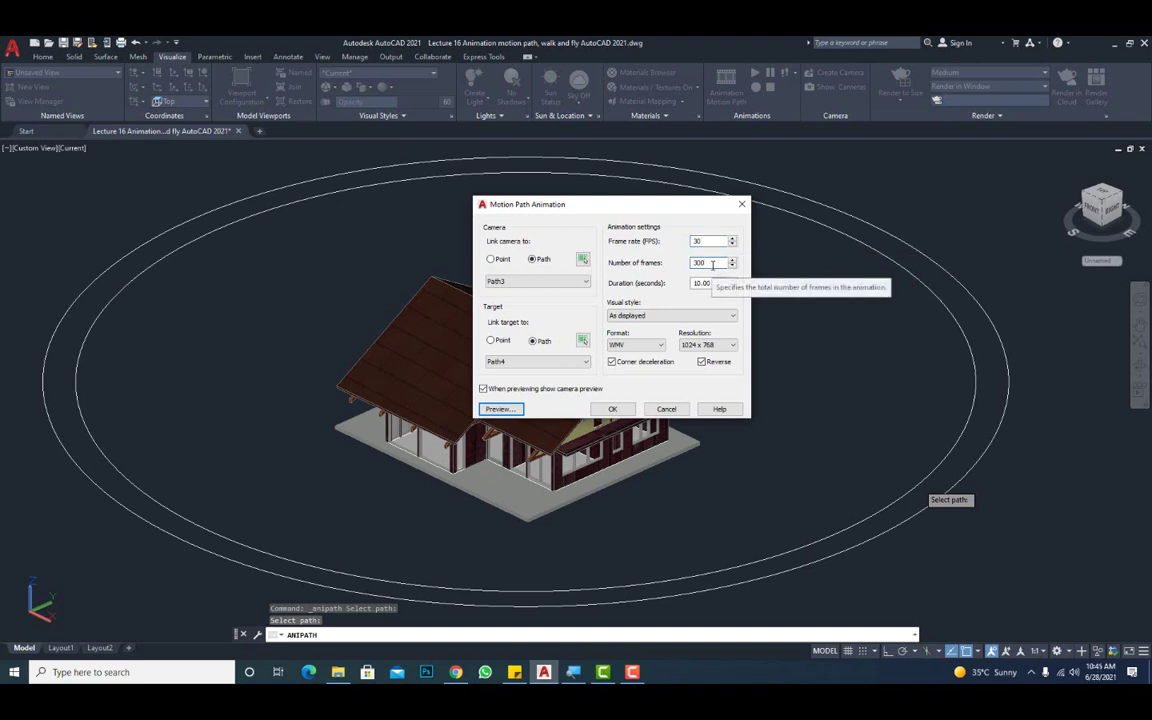
left_click(711, 241)
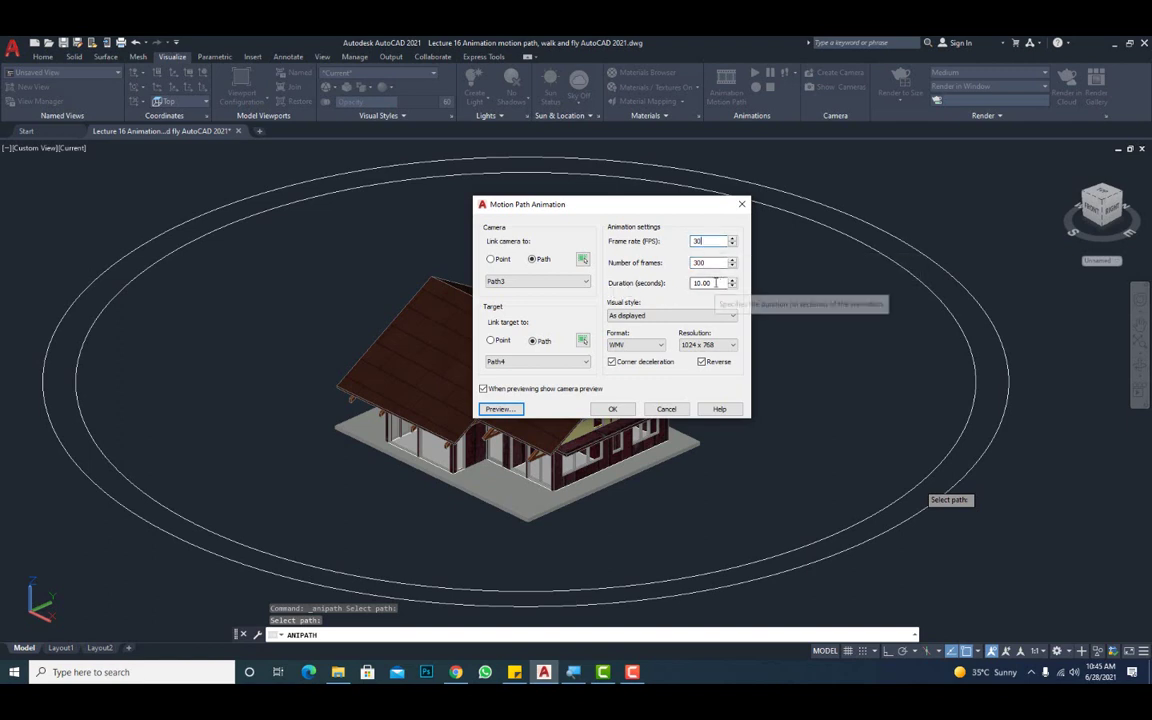
left_click_drag(716, 283, 669, 284)
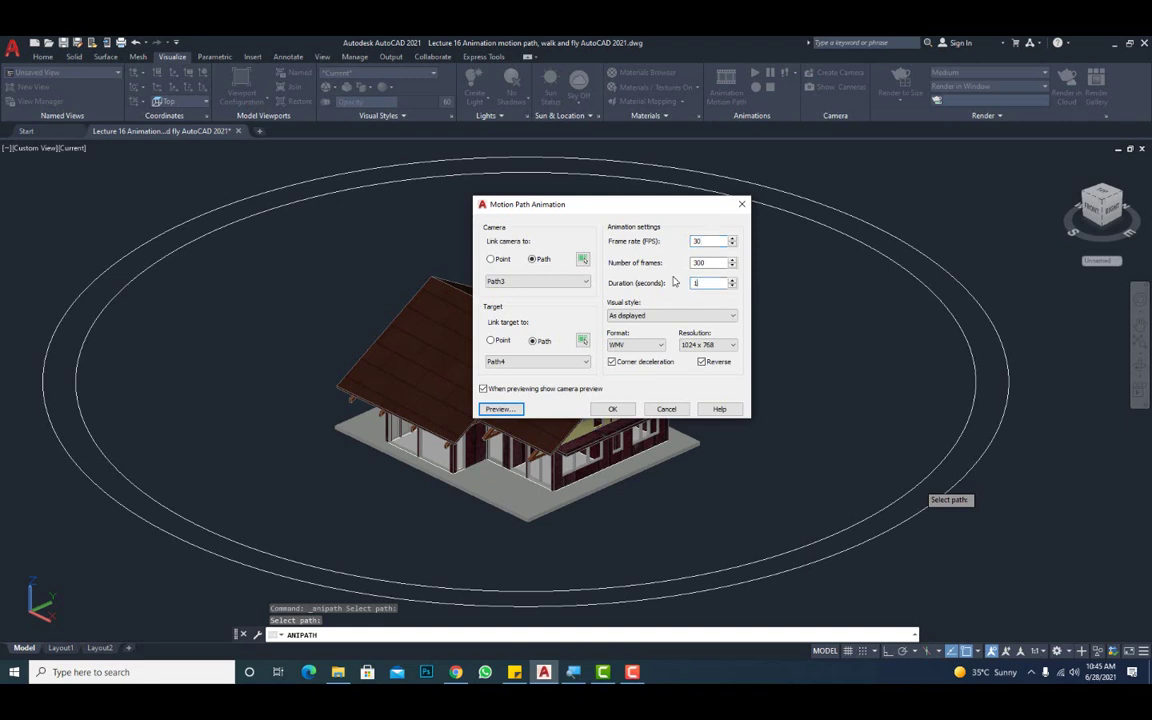
left_click(500, 409)
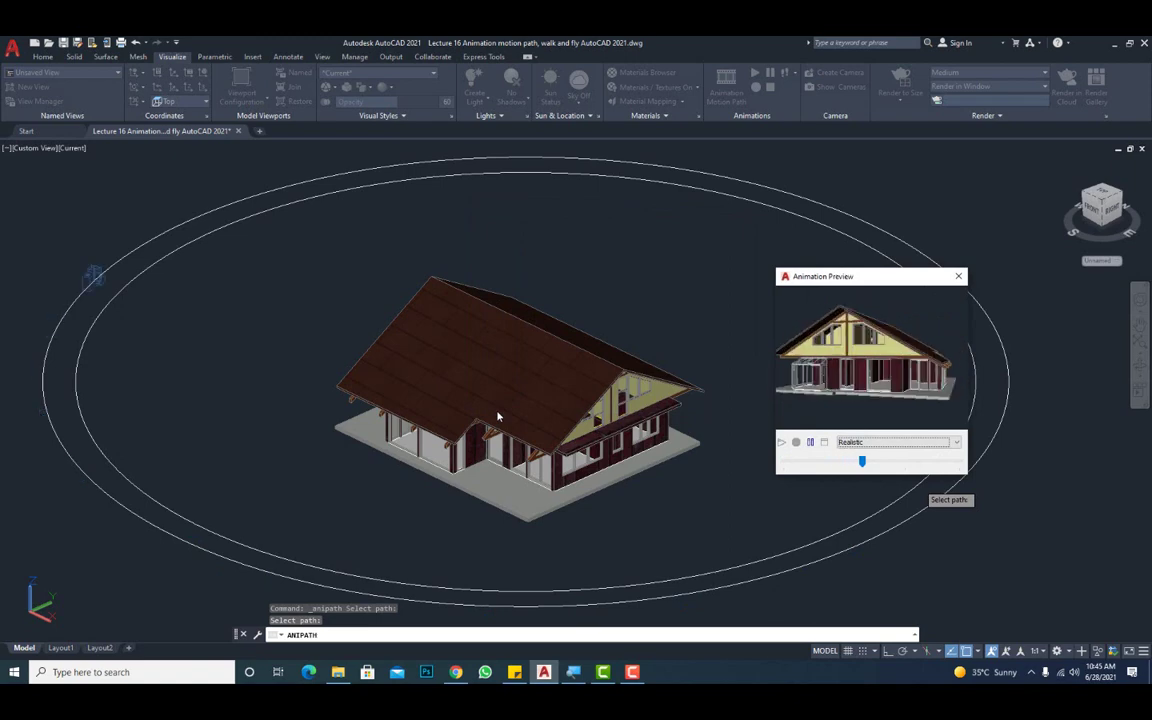
left_click(958, 276)
double_click(690, 283)
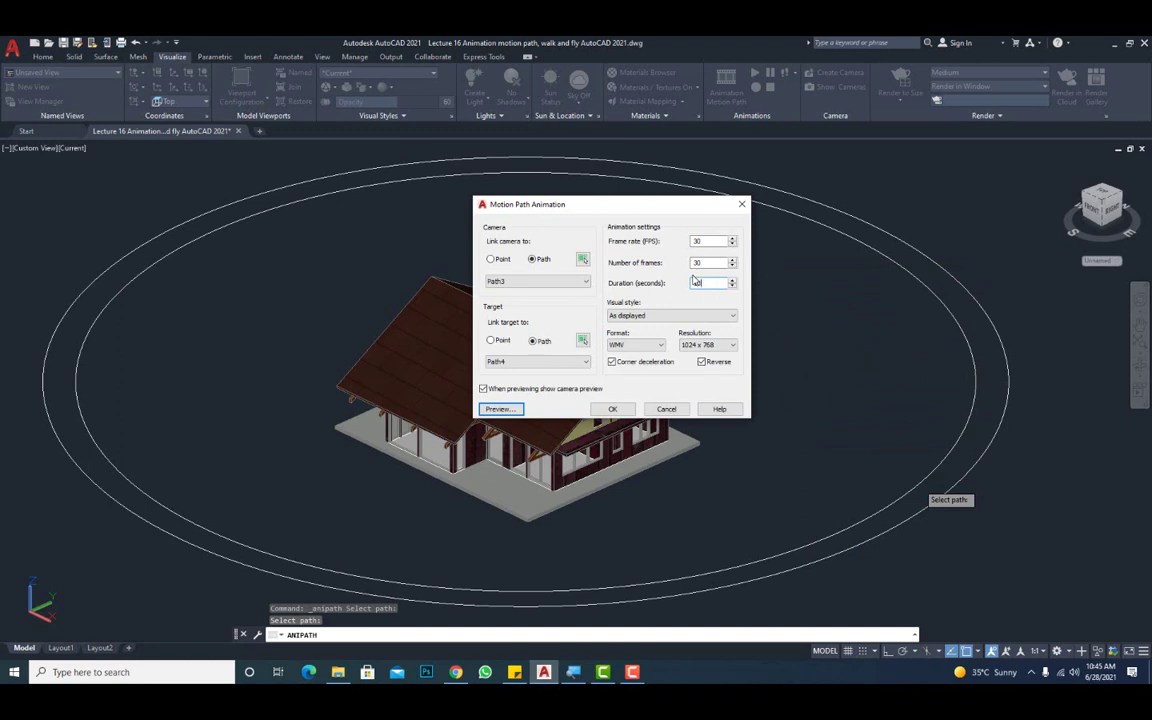
Step: Configure the animation output with the Realistic visual style, WMV format and 1024 x 768 resolution
left_click(716, 317)
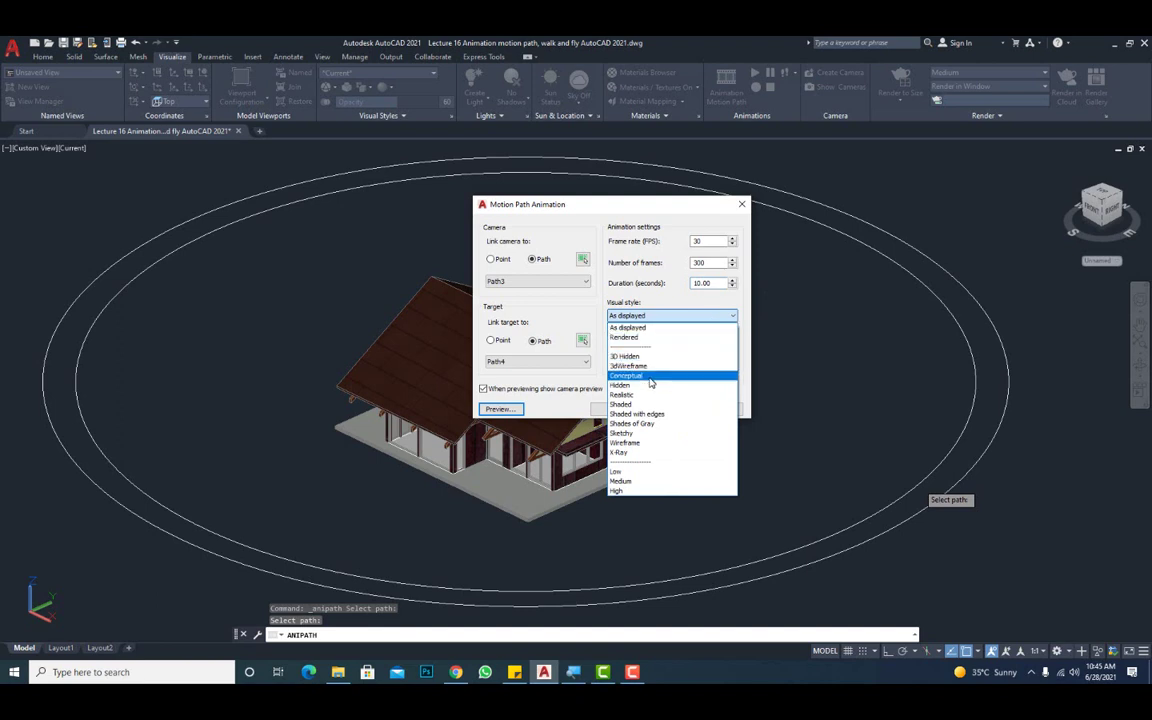
left_click(645, 394)
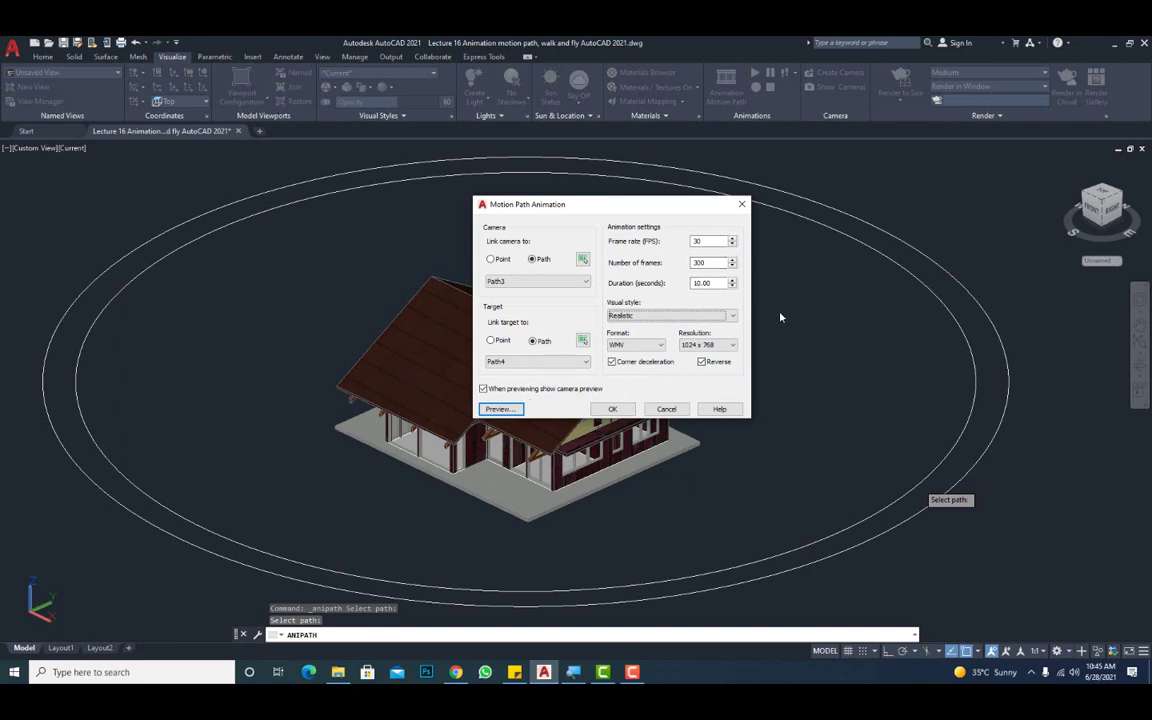
left_click(656, 346)
left_click(657, 347)
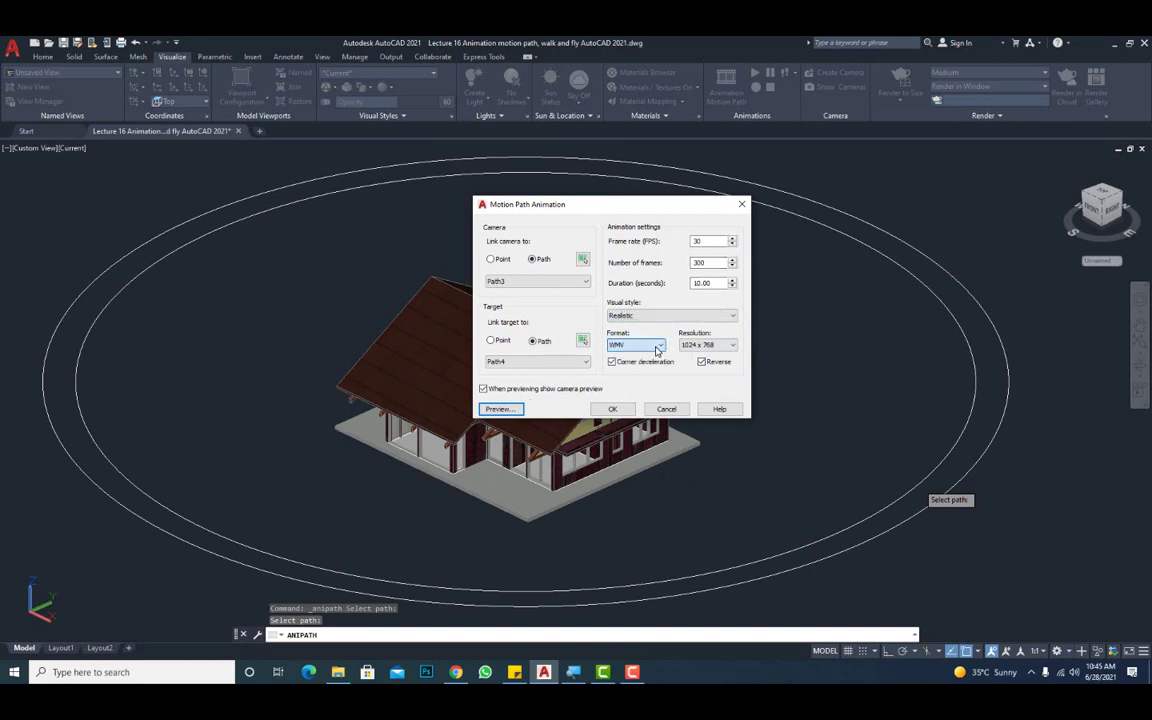
left_click(656, 346)
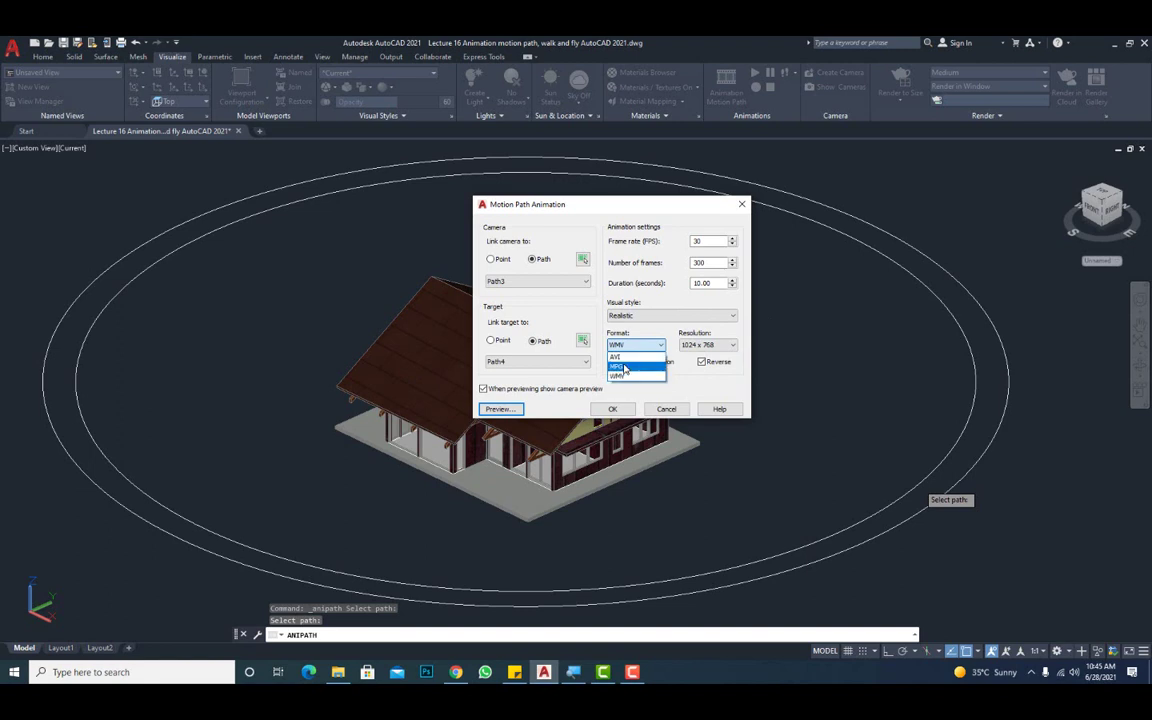
left_click(625, 377)
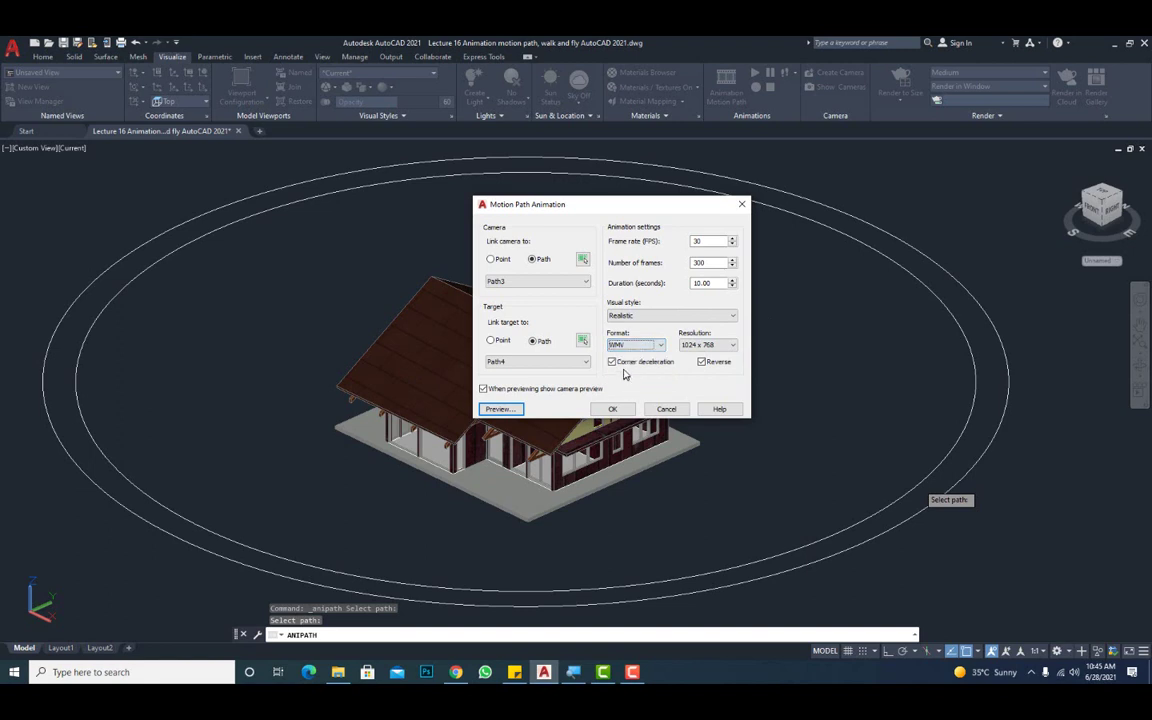
left_click(729, 346)
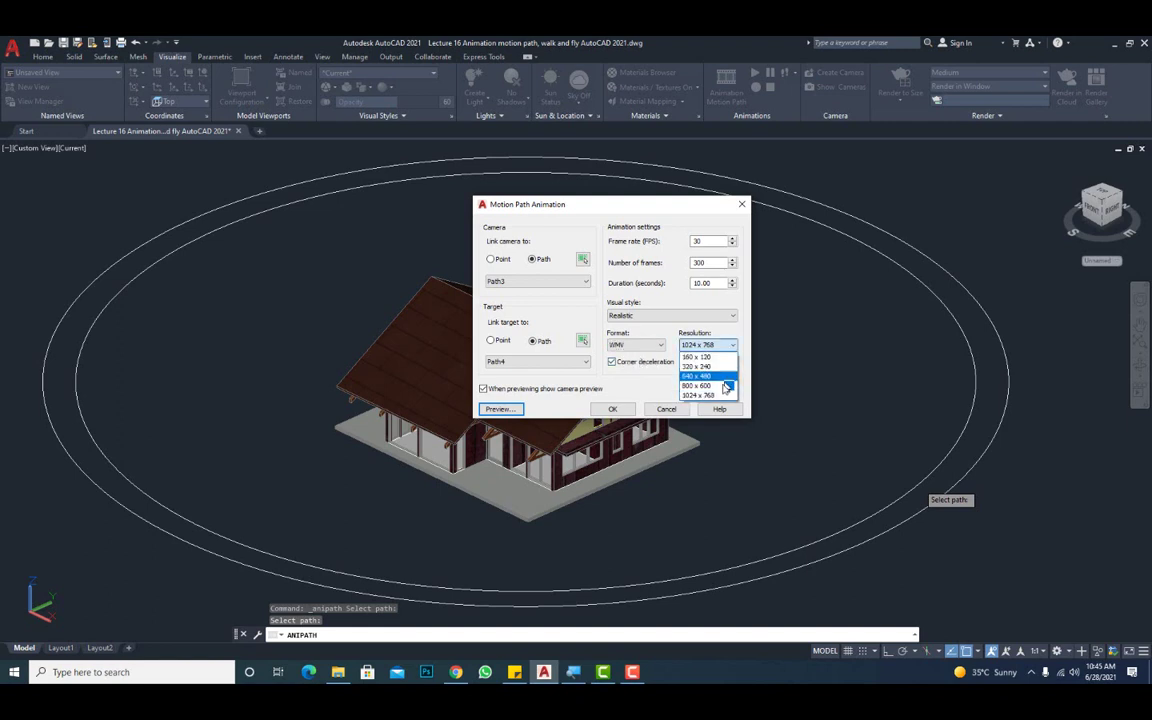
left_click(722, 395)
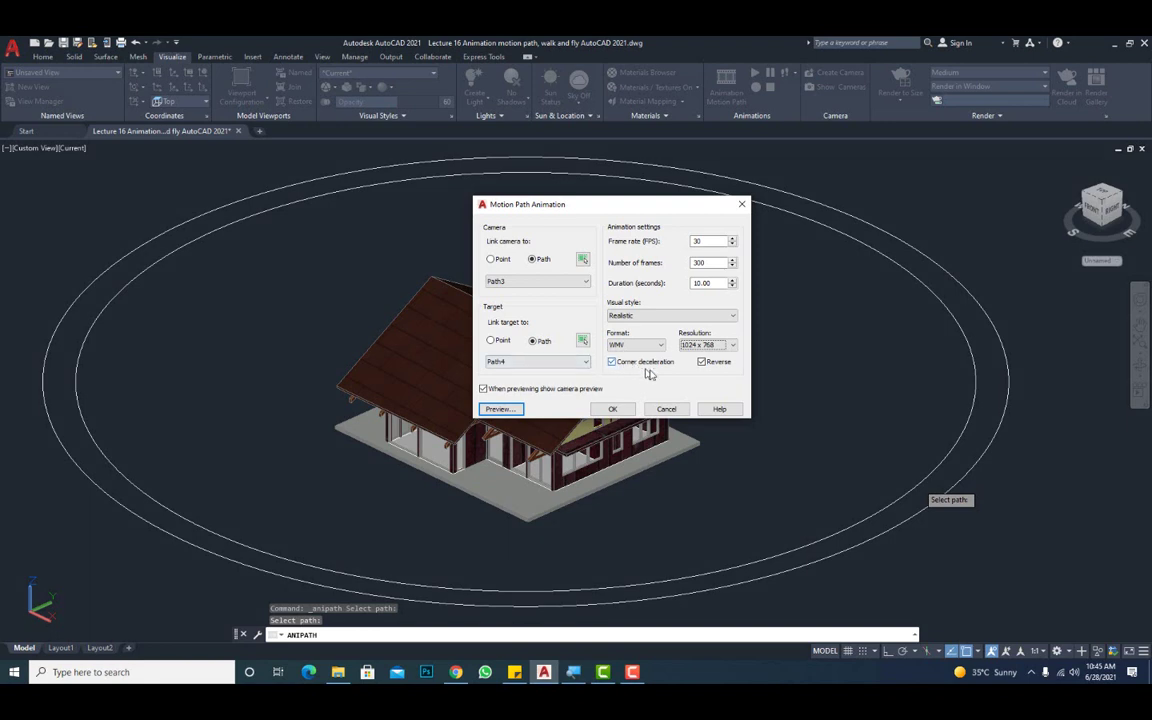
Step: Turn off the Reverse option and preview the animation in the changed direction
left_click(703, 364)
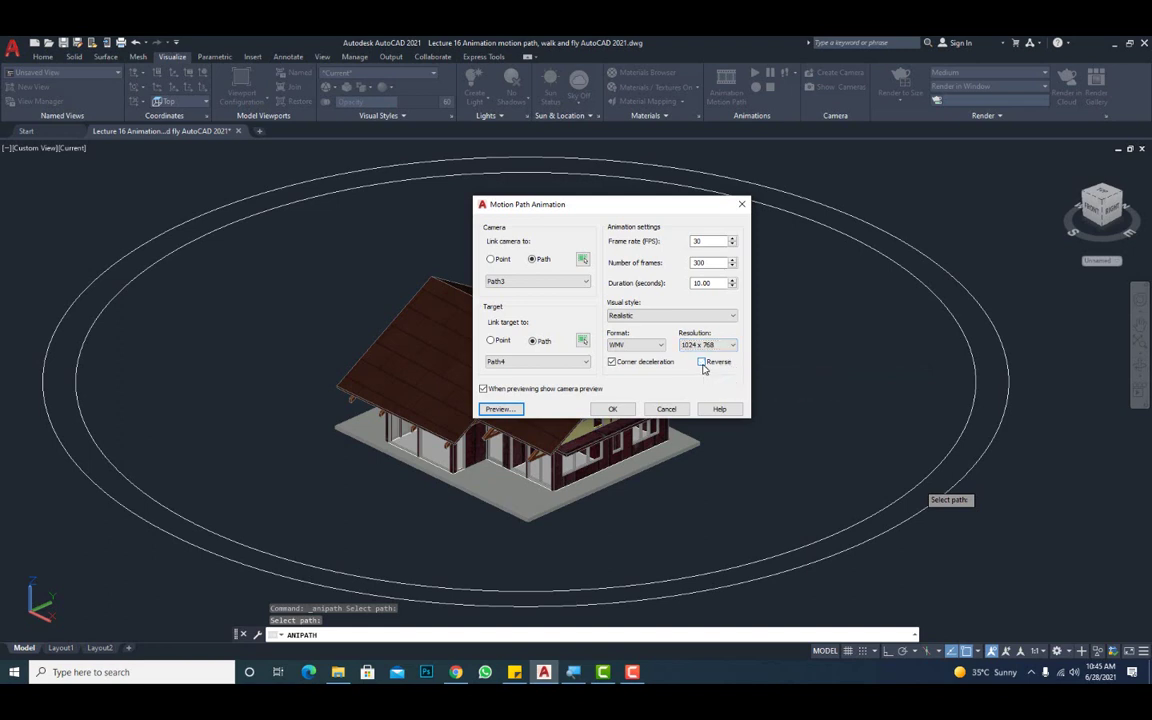
left_click(500, 409)
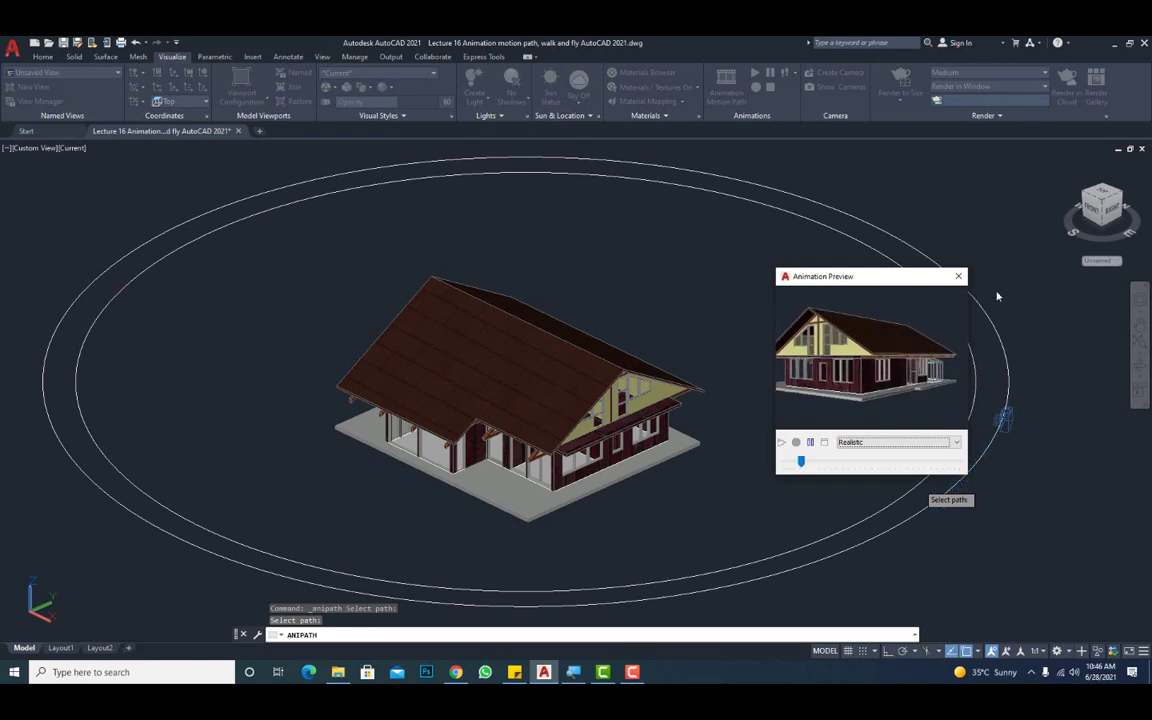
left_click(958, 276)
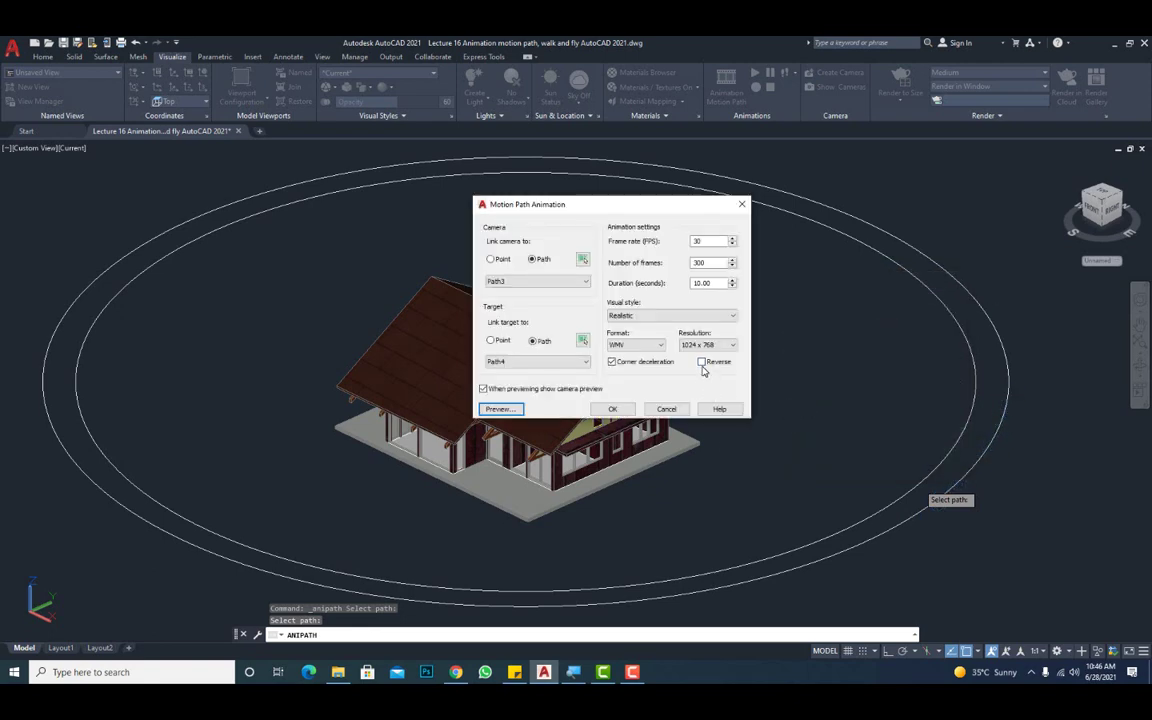
Step: Preview the animation with Reverse on and export it to the desktop as a WMV video named abc
left_click(496, 408)
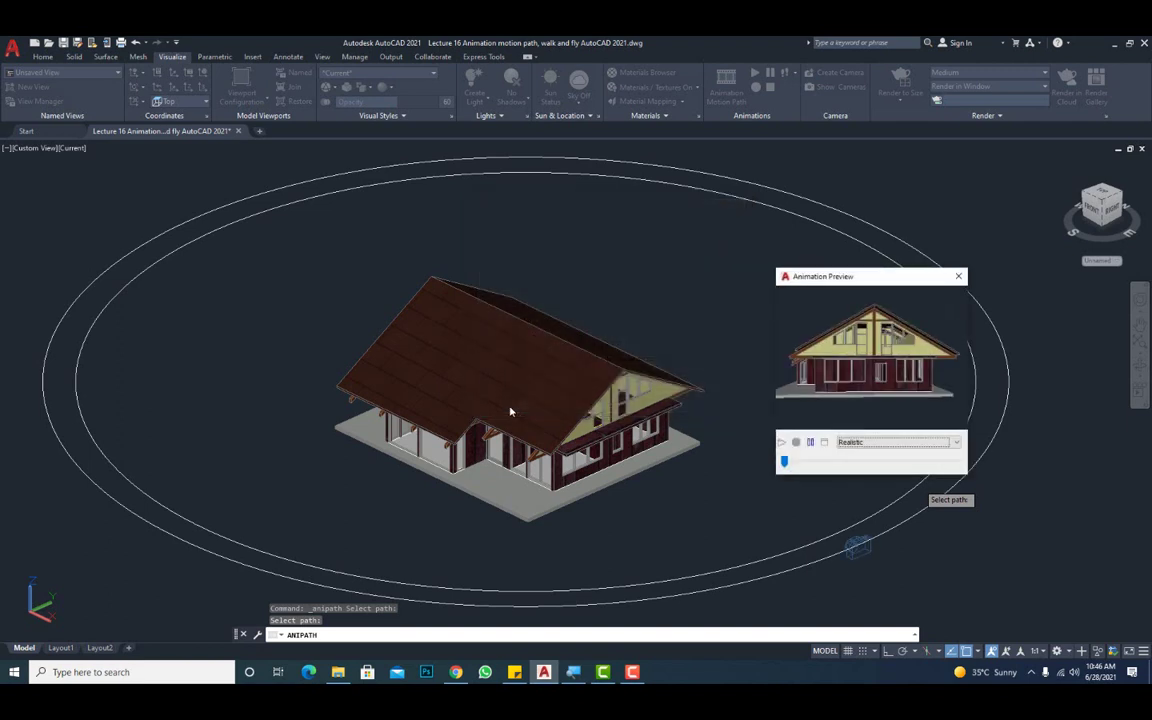
left_click(958, 276)
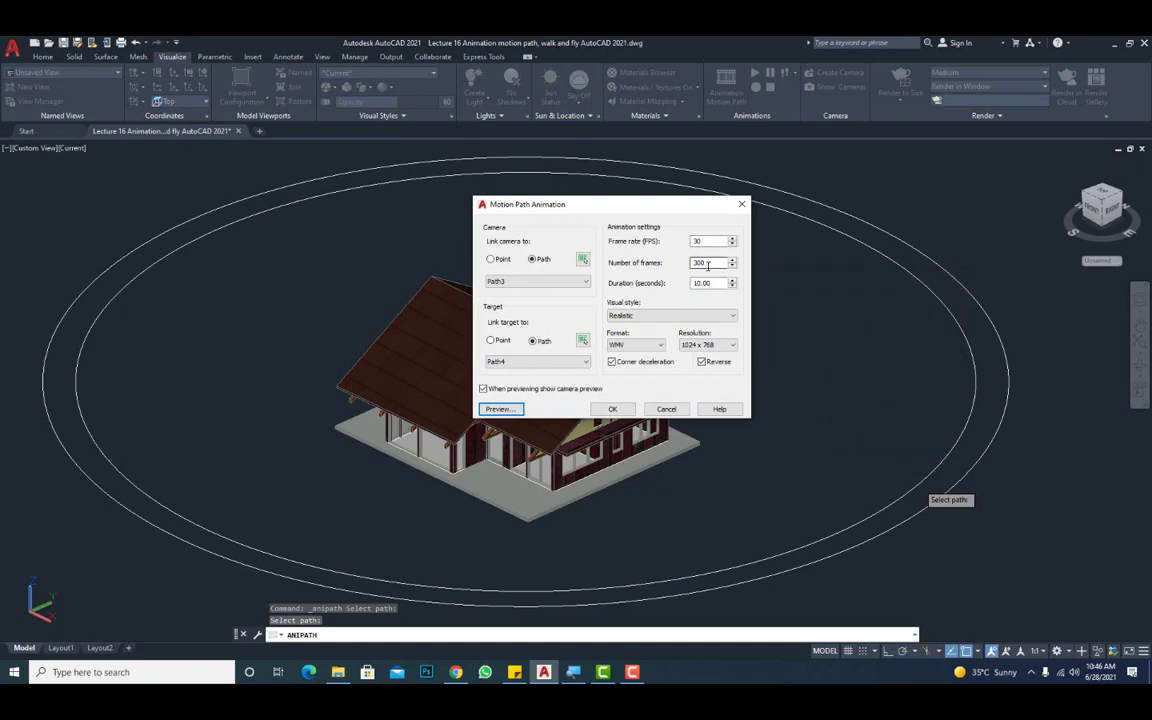
left_click(614, 409)
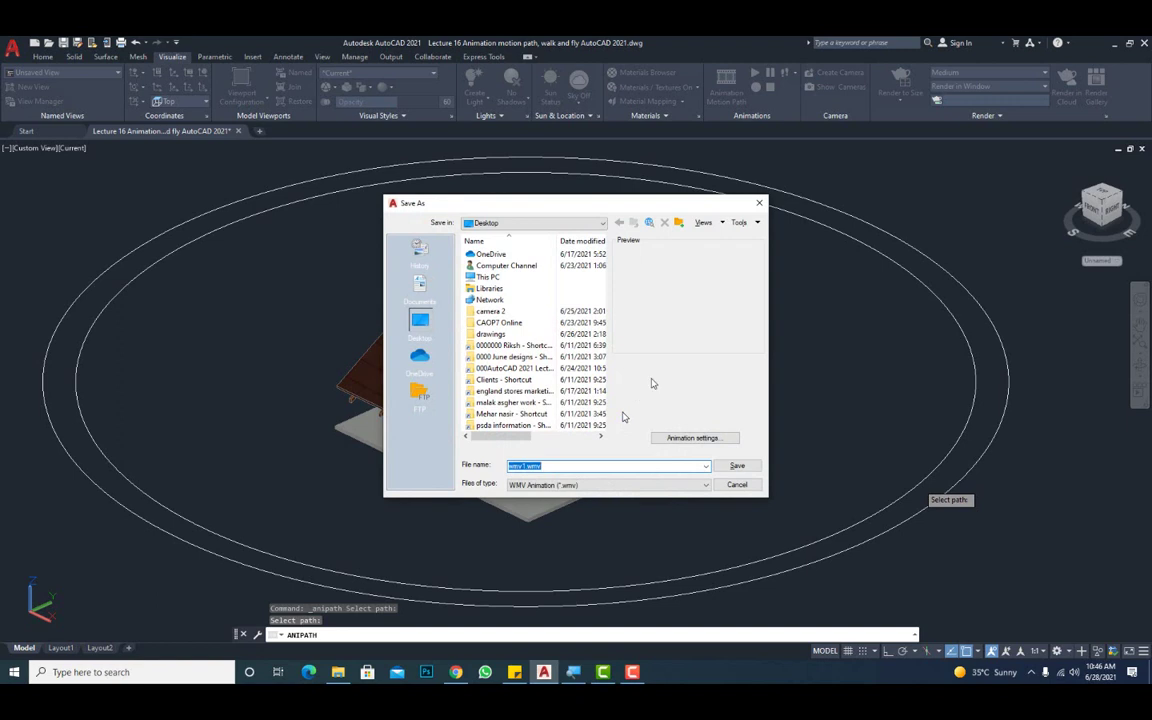
left_click(515, 466)
left_click_drag(523, 465, 502, 461)
type("abc")
left_click(750, 471)
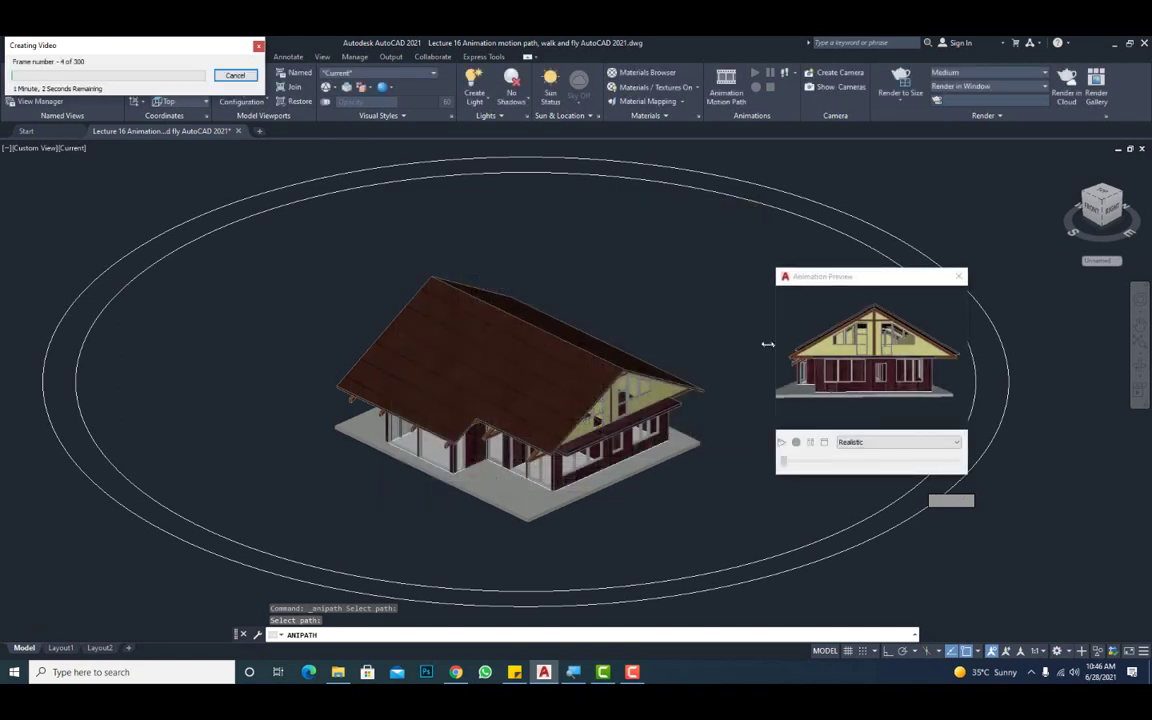
left_click_drag(131, 55, 401, 176)
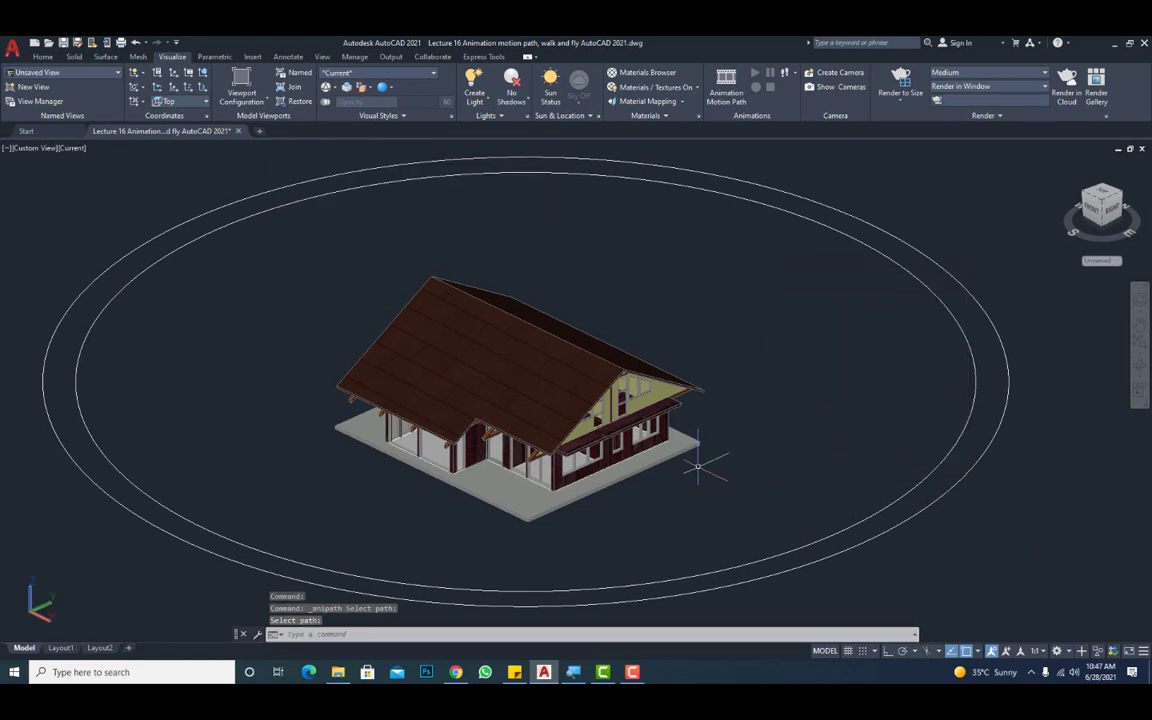
Step: Switch to the desktop and play the exported abc video to review the camera movement around the house
left_click(1114, 44)
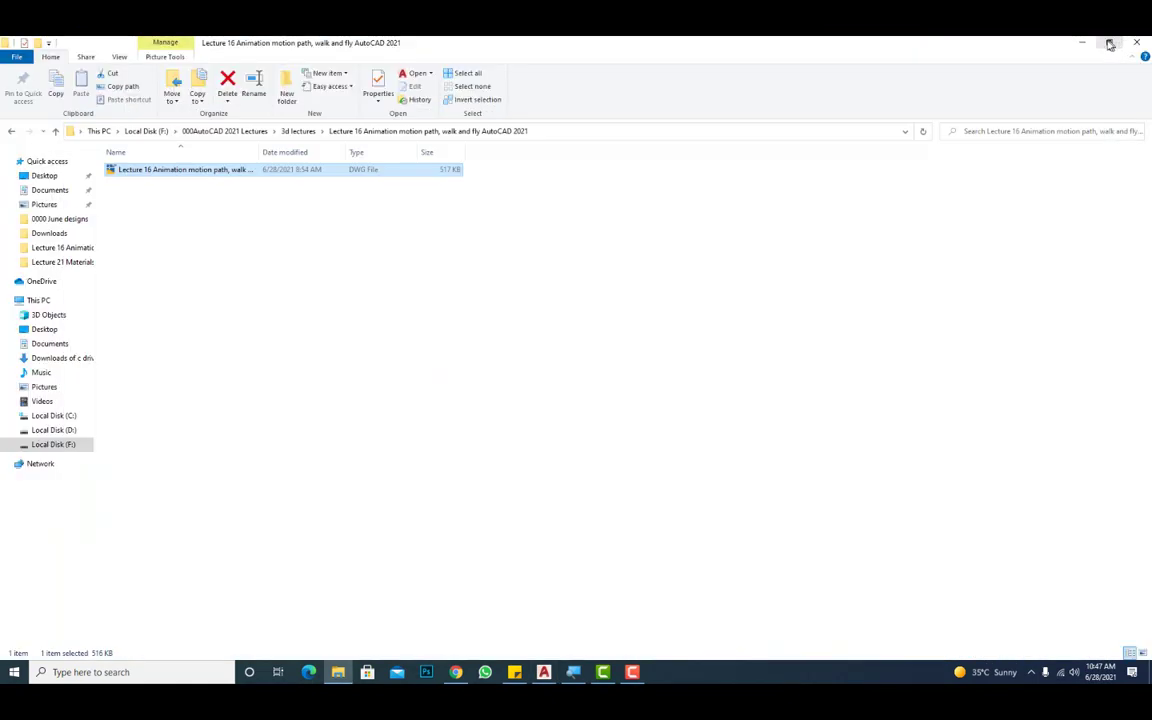
left_click(1083, 42)
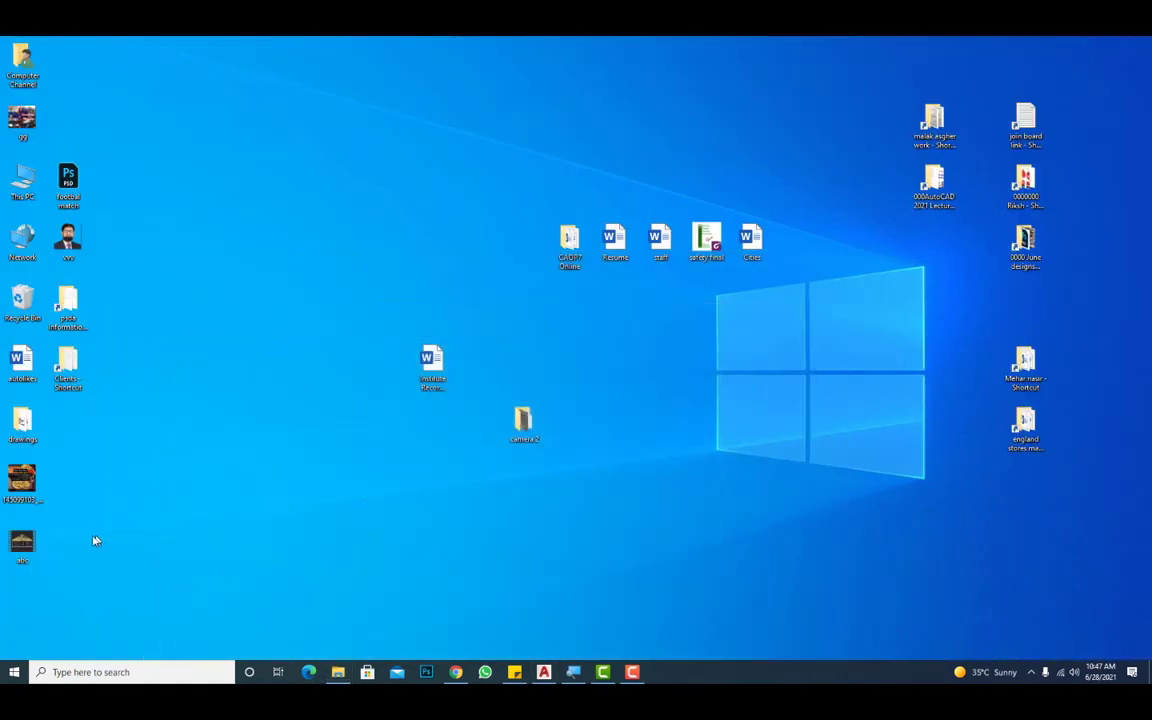
double_click(24, 543)
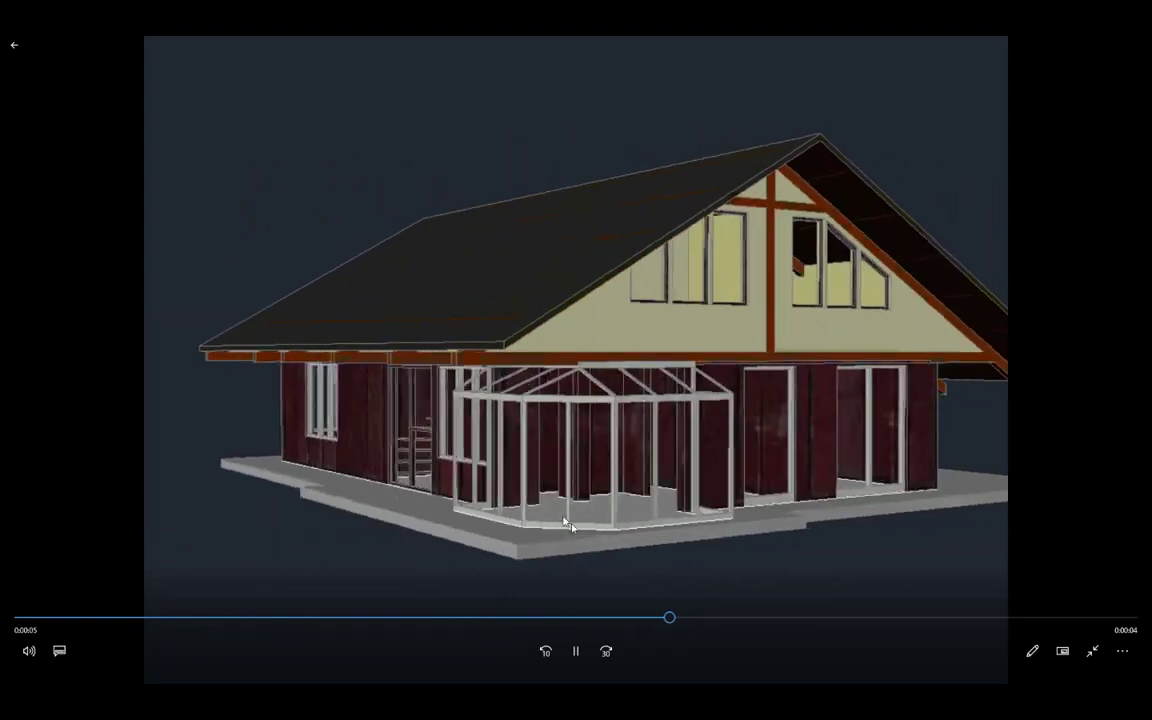
double_click(482, 397)
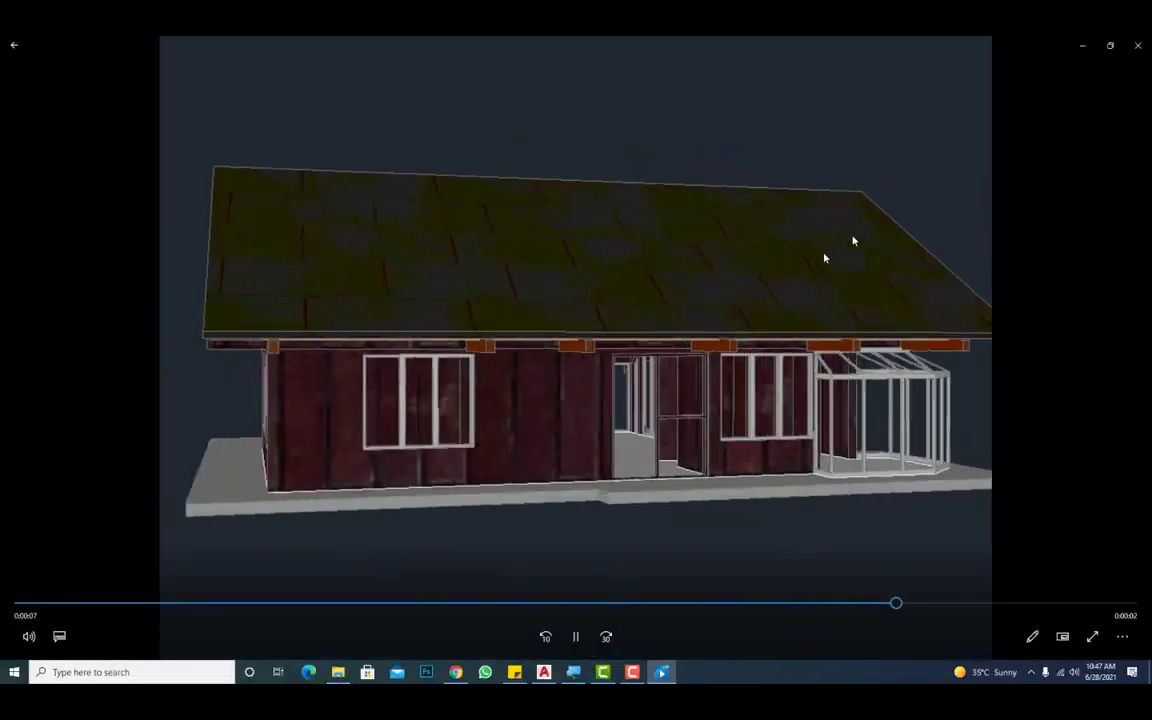
left_click(1146, 48)
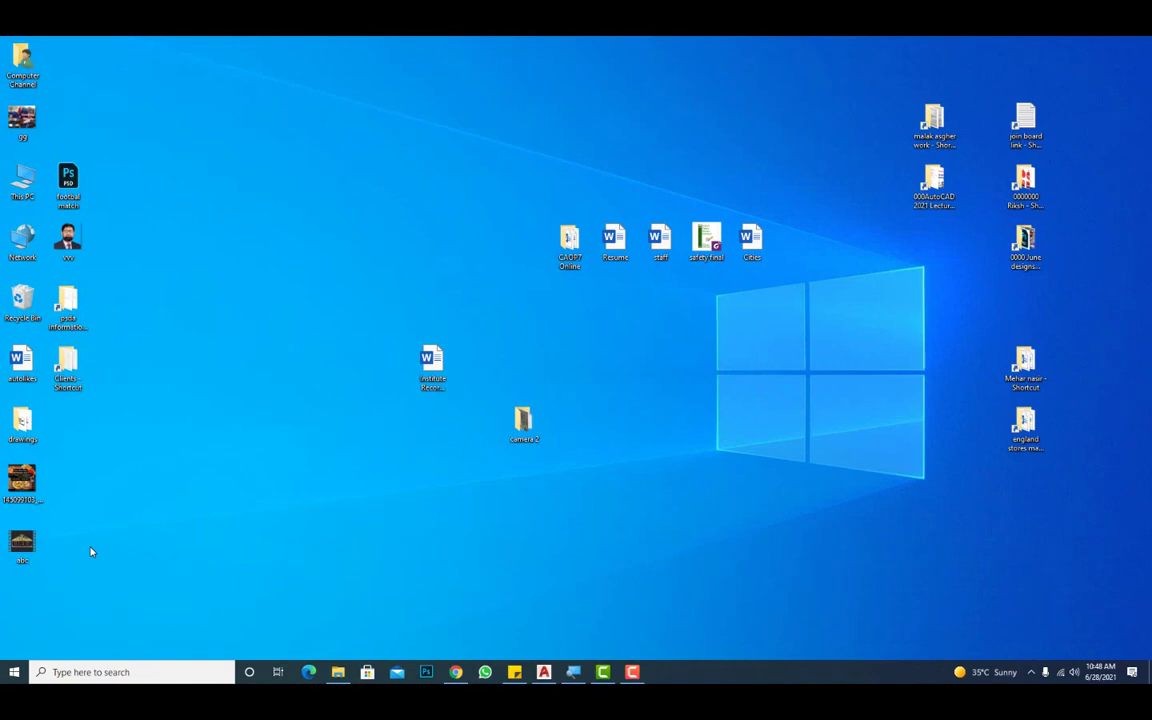
double_click(18, 549)
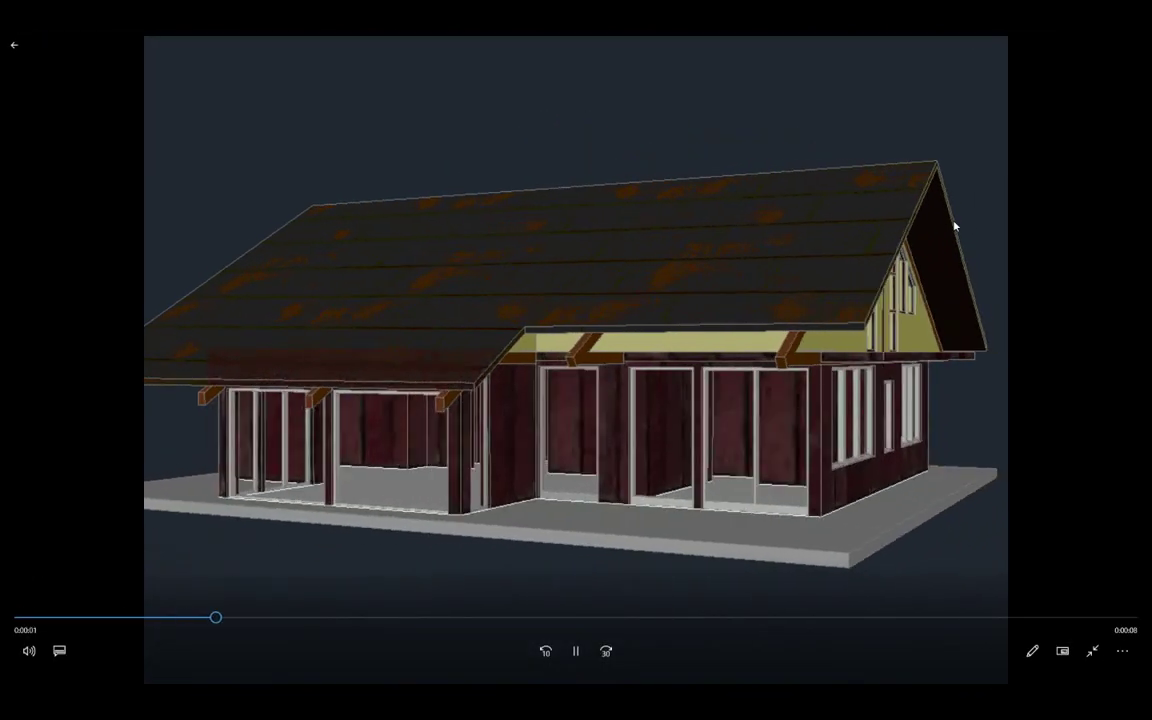
key("Escape")
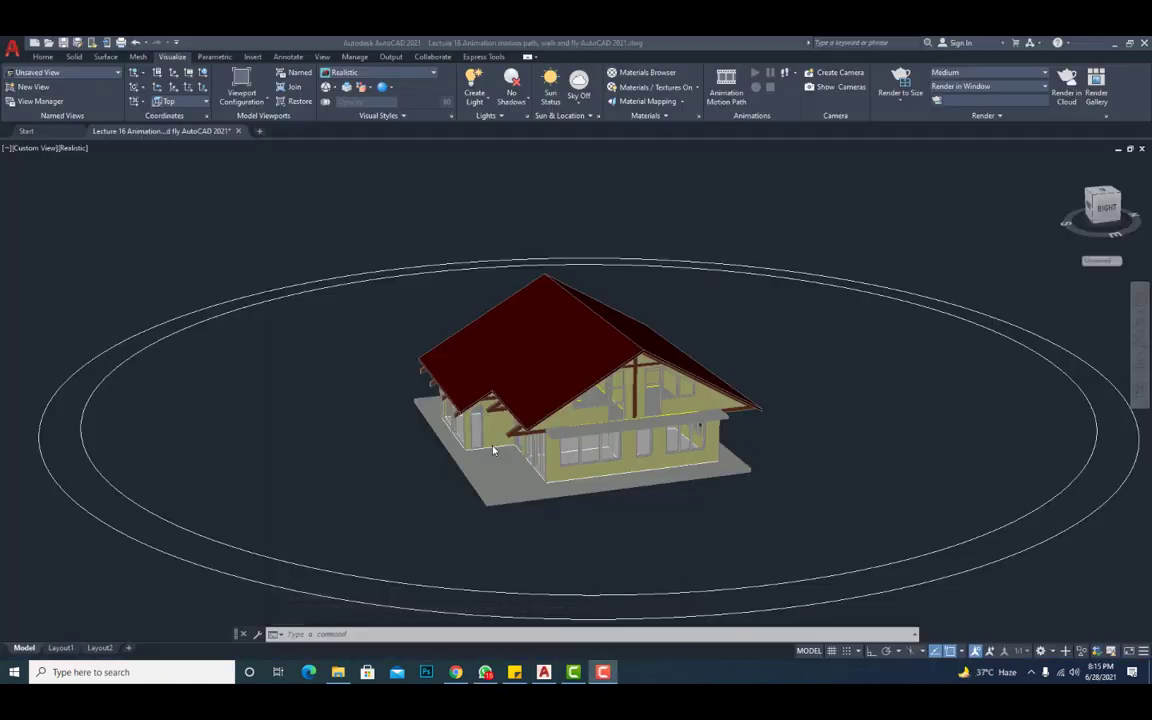
Step: Start Walk mode and use the Position Locator to move the camera around the gable end toward the back of the house
left_click(762, 334)
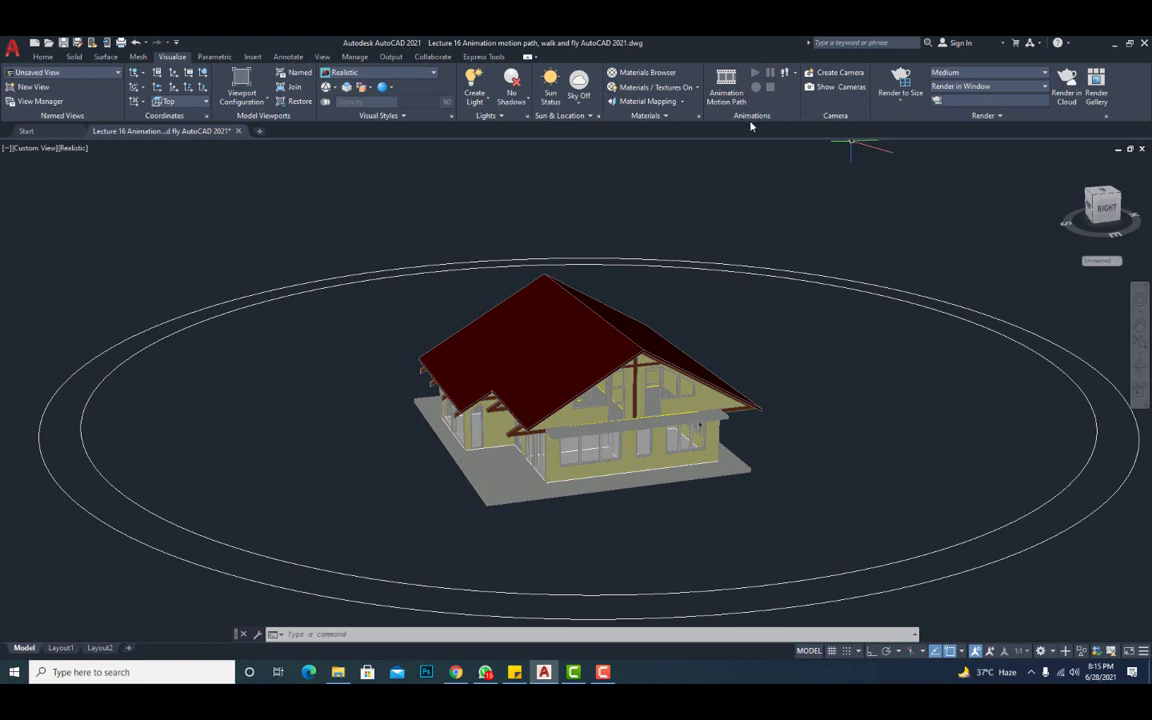
left_click(794, 73)
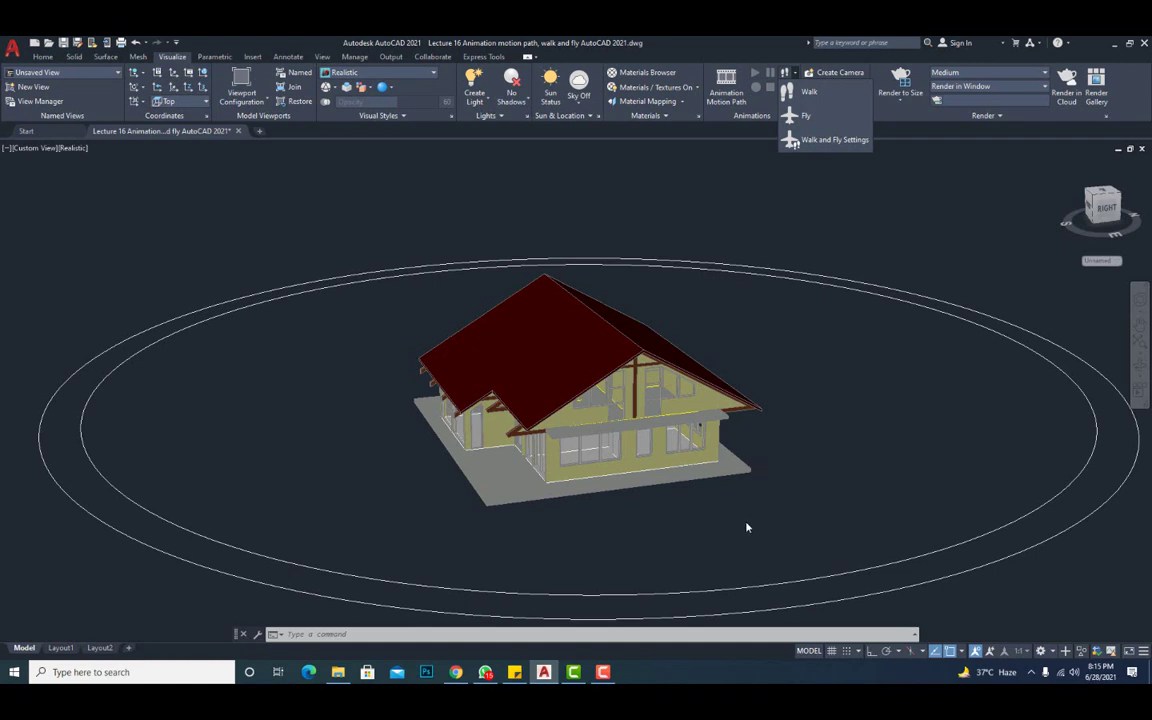
left_click(810, 93)
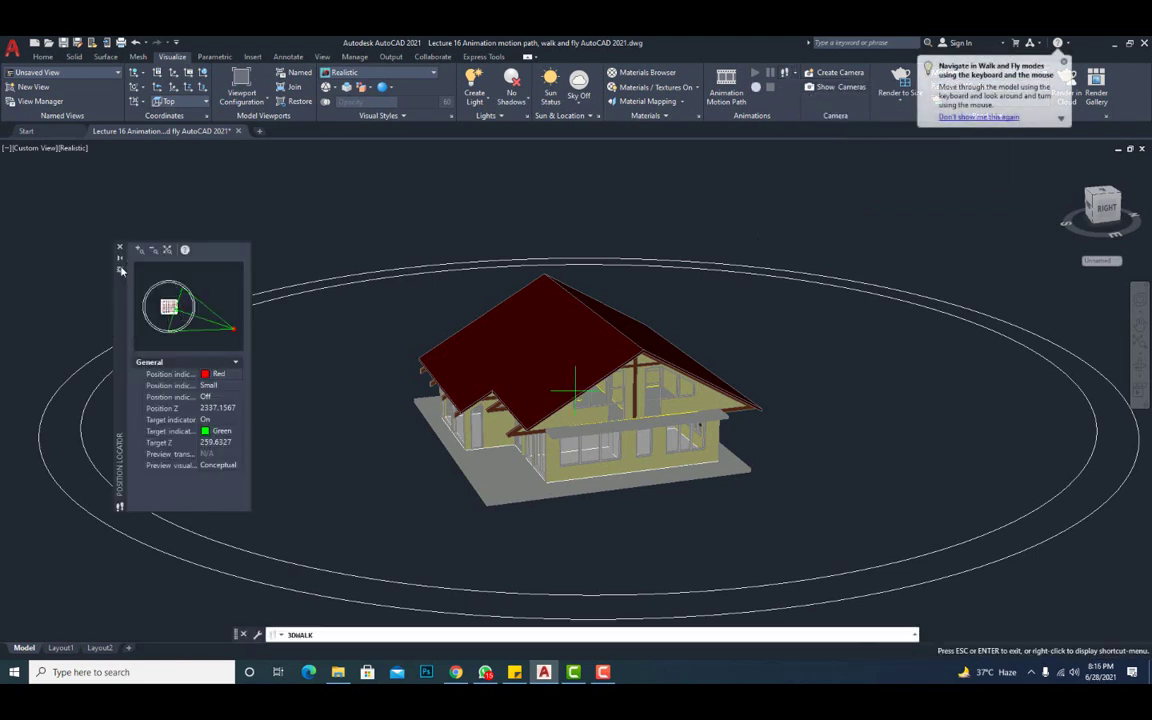
mouse_move(119, 307)
left_mouse_down()
mouse_move(136, 307)
mouse_move(126, 307)
left_mouse_up()
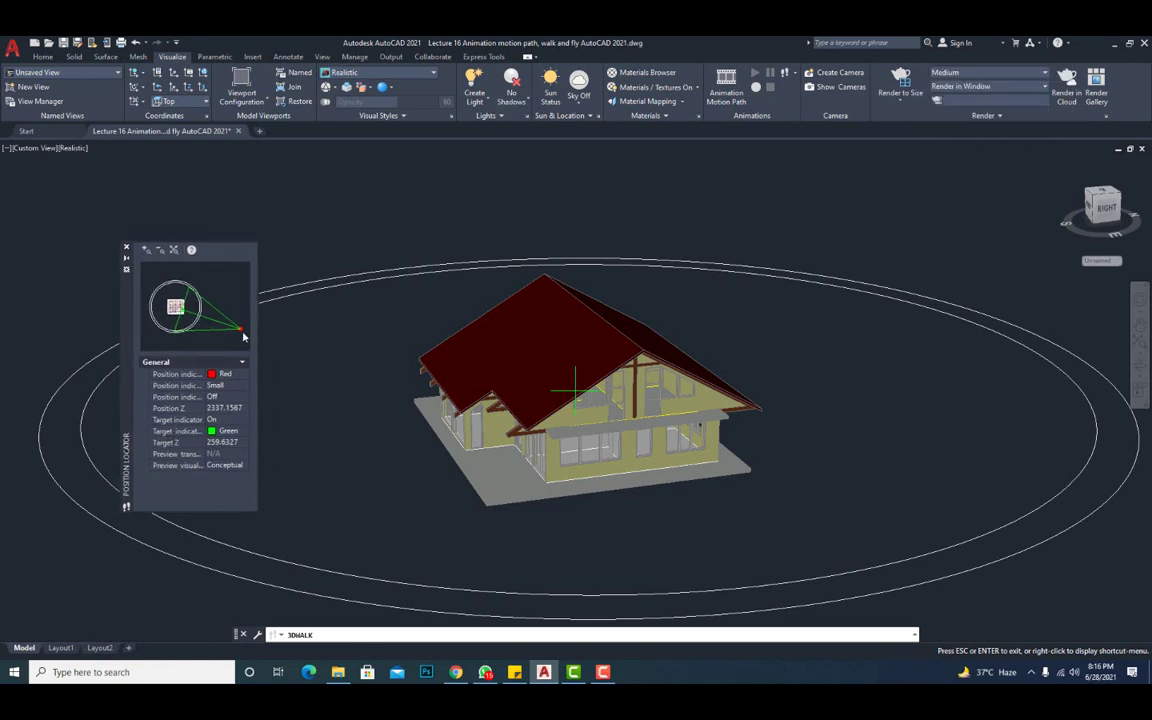
left_click_drag(241, 329, 222, 277)
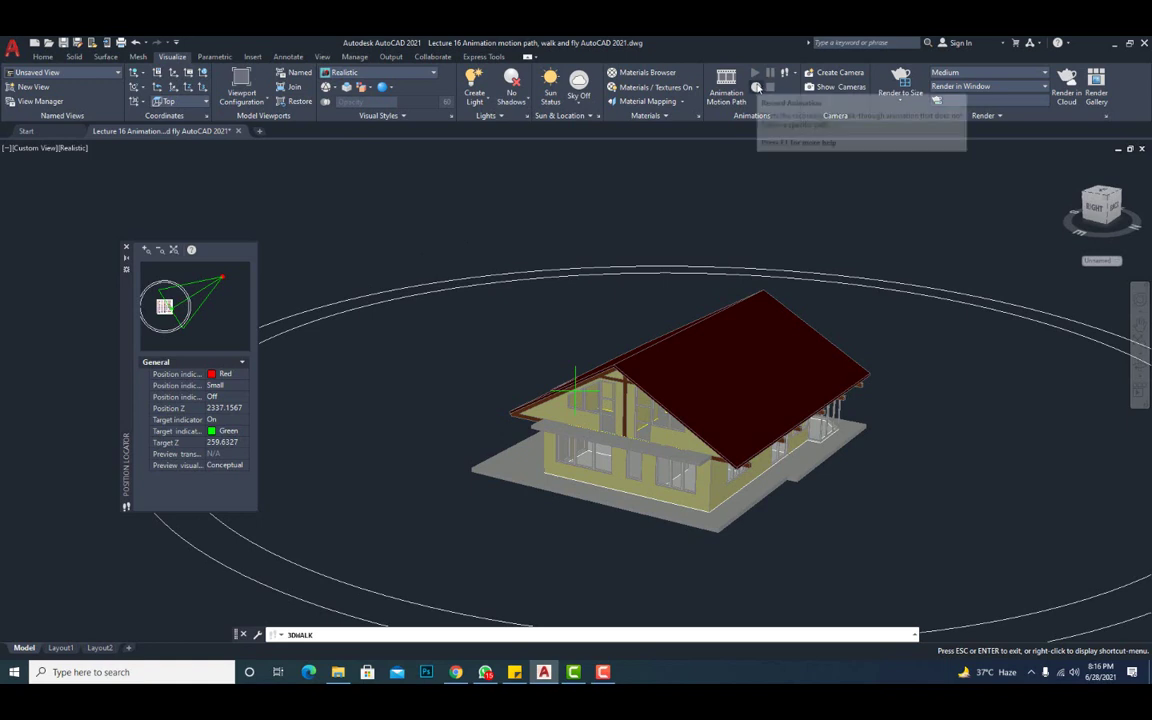
Step: Start recording the walk, reposition the camera near the house, and set the camera's Position Z to 100
left_click(756, 87)
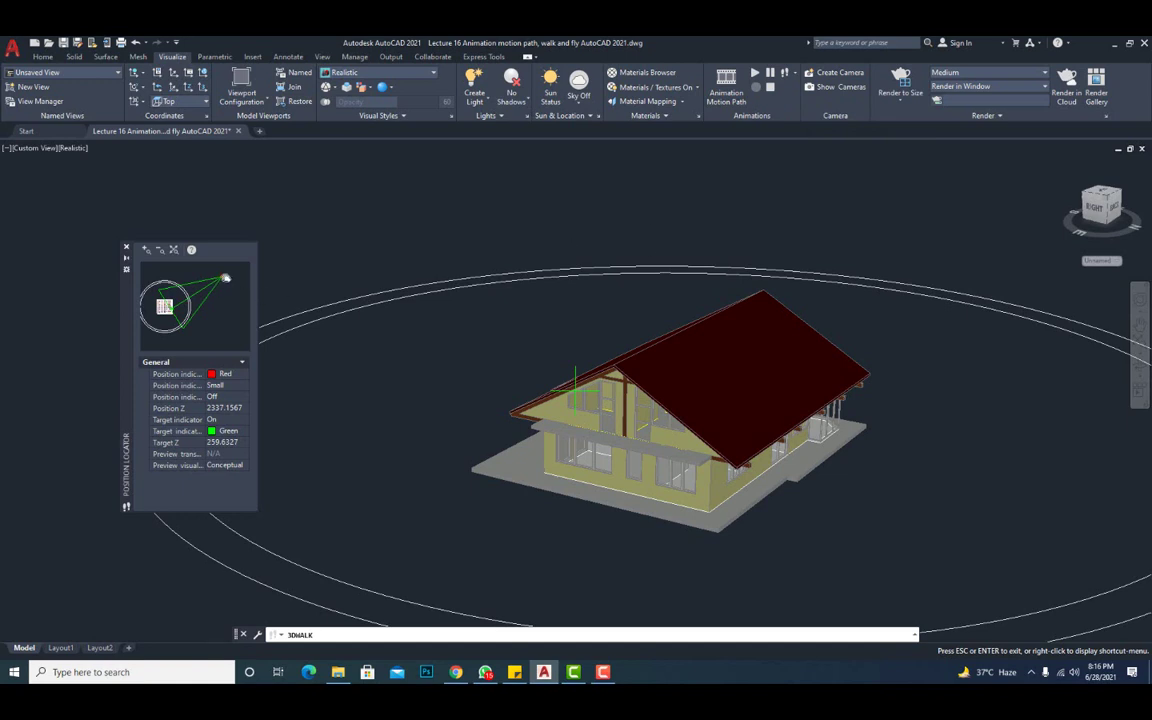
left_click_drag(224, 278, 191, 294)
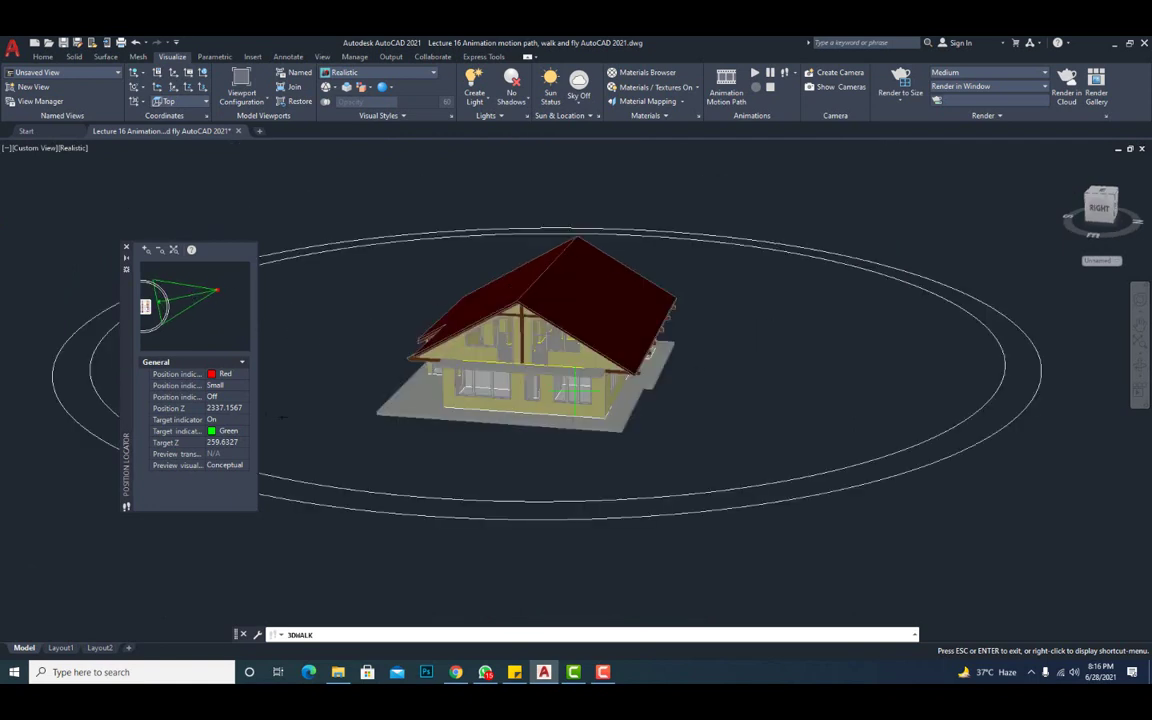
left_click(233, 410)
type("100")
key("Return")
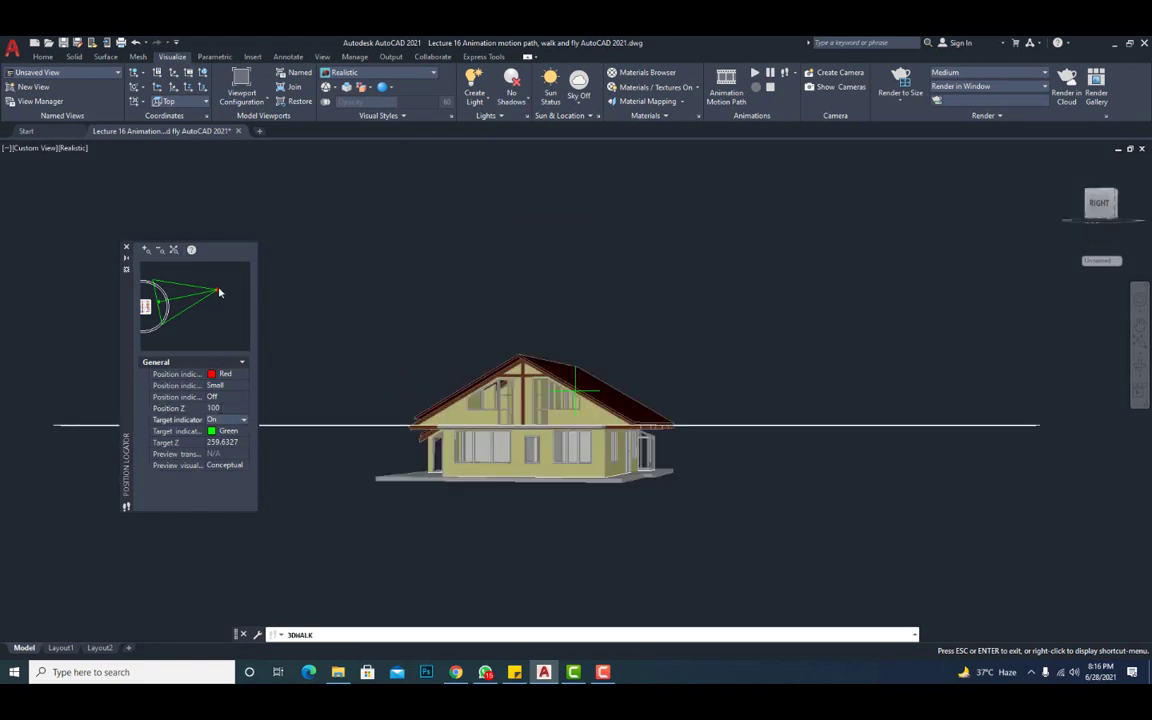
Step: Swing the camera toward the front corner of the house and back toward the rear corner while recording
left_click_drag(217, 290, 200, 328)
key("Right")
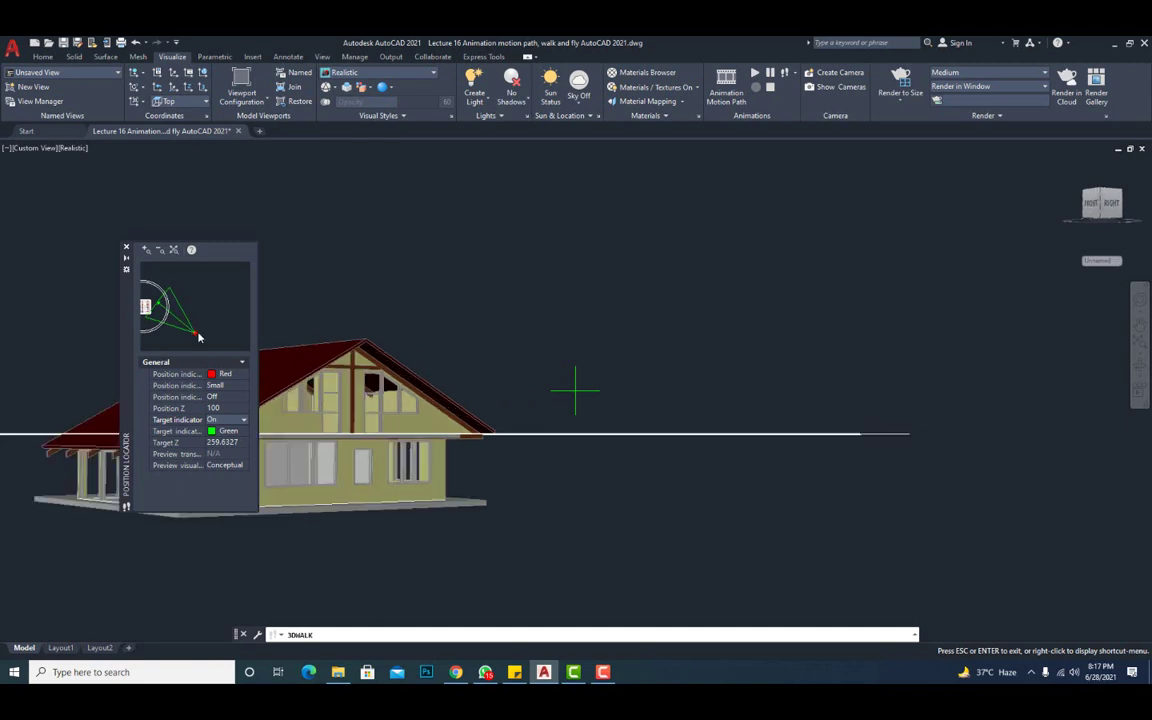
left_click_drag(195, 333, 216, 287)
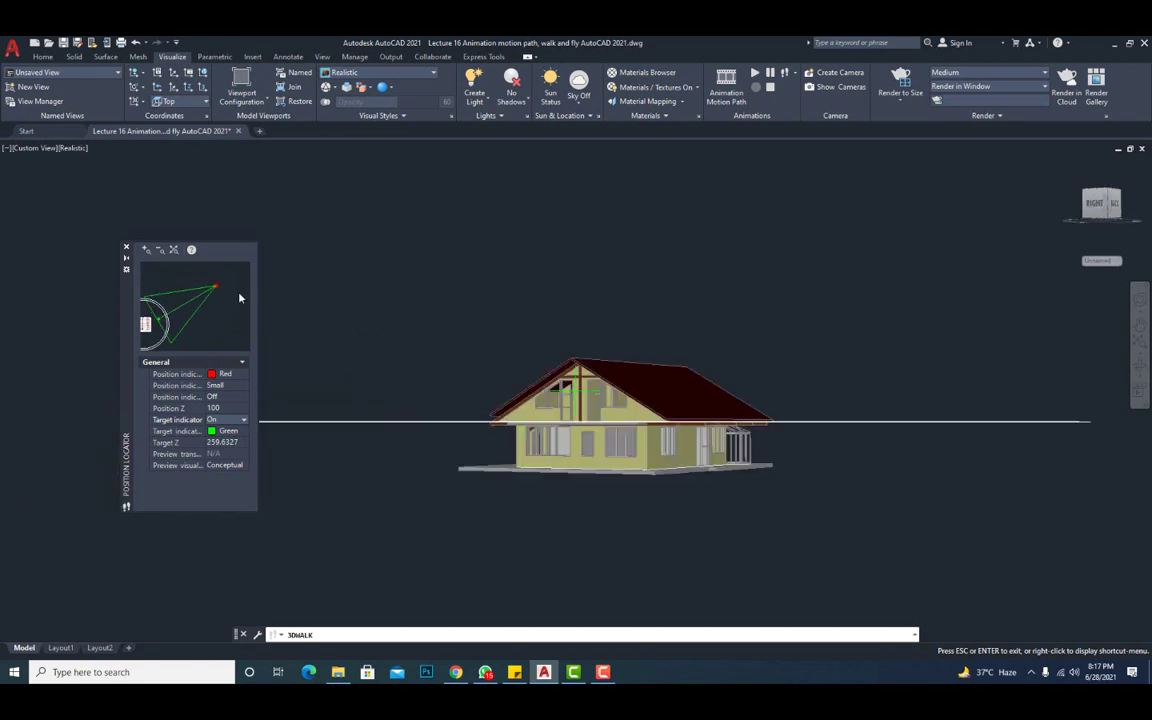
Step: Play back the recorded walk, try the Hidden and 3dWireframe visual styles, and close the preview
left_click(755, 74)
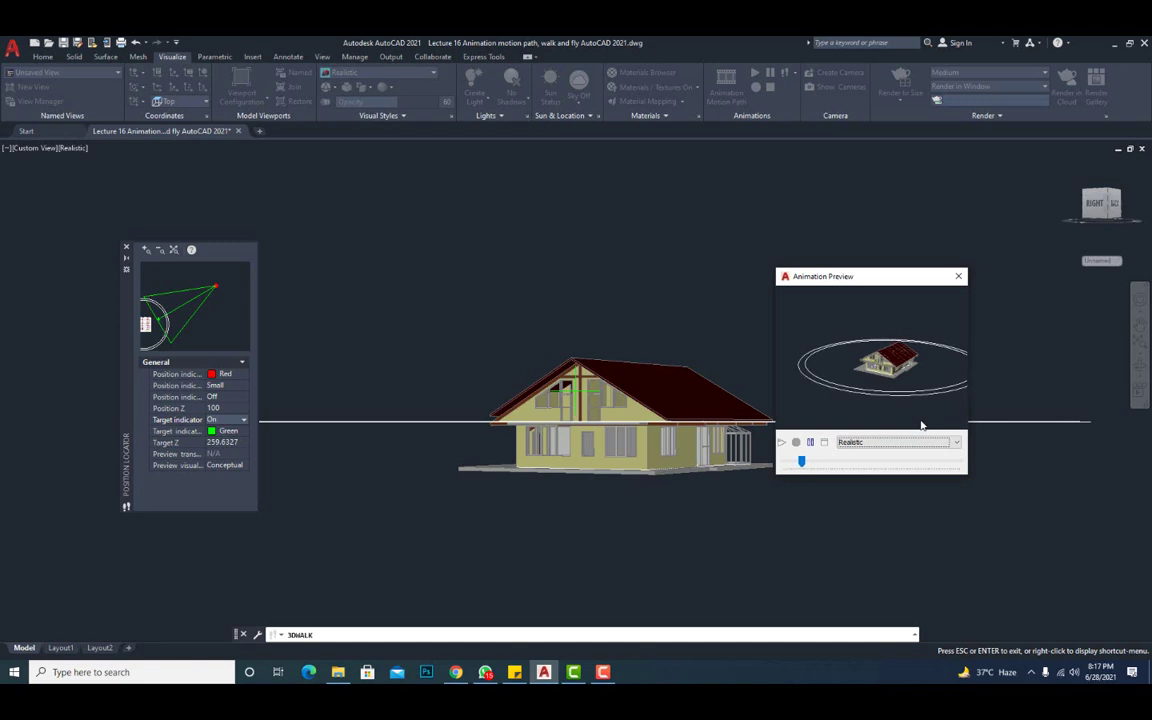
left_click(949, 441)
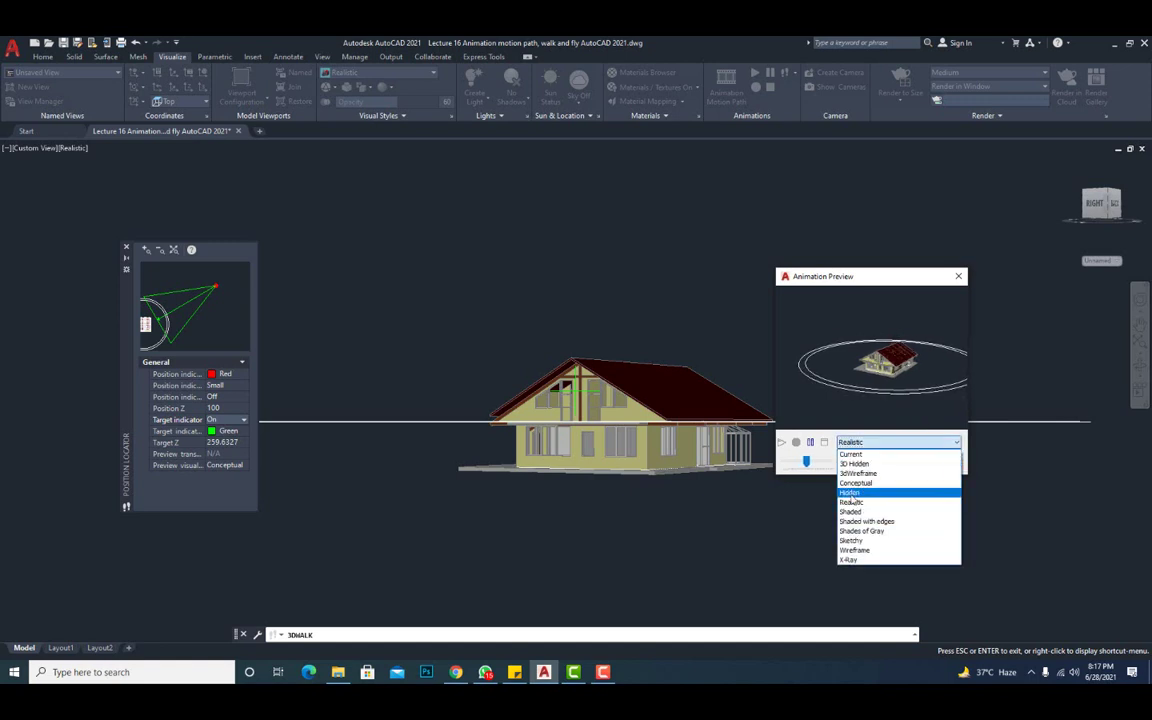
left_click(895, 465)
left_click(899, 449)
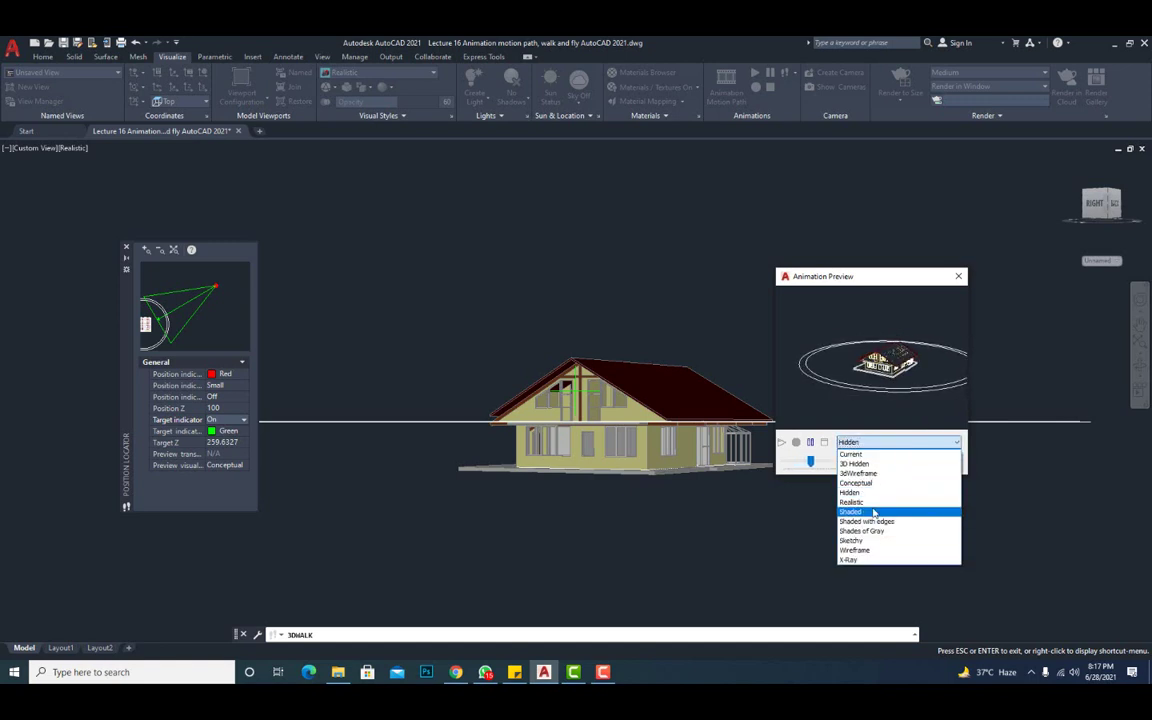
left_click(870, 474)
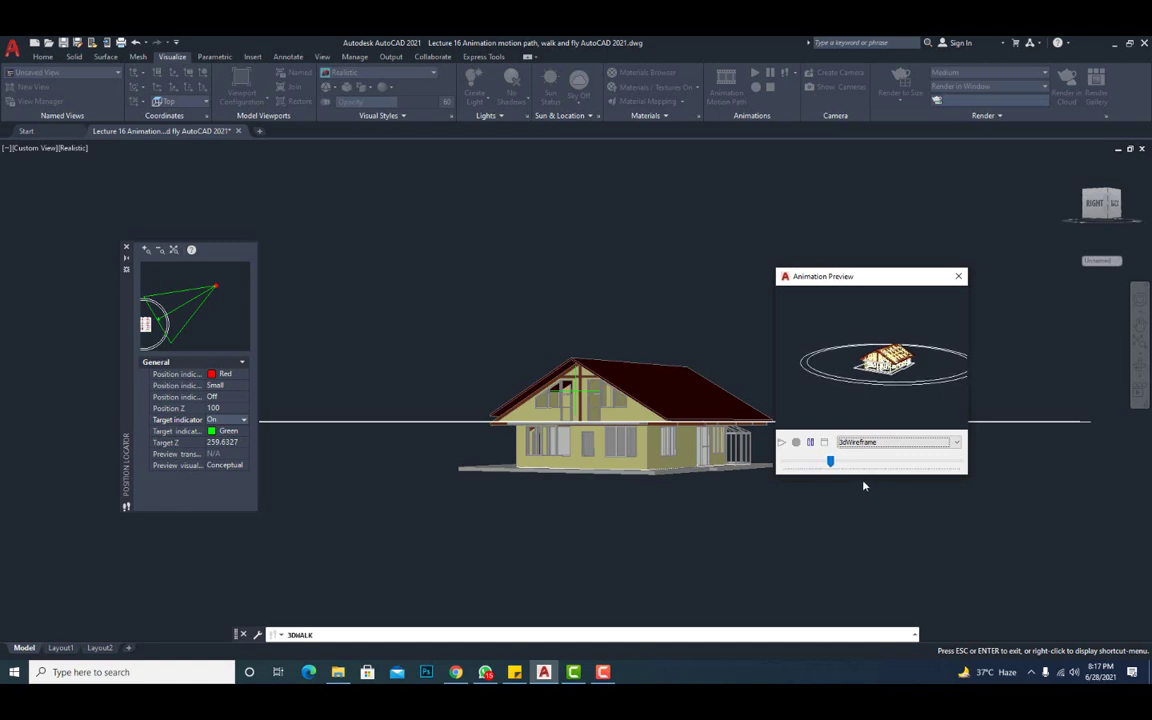
left_click(958, 277)
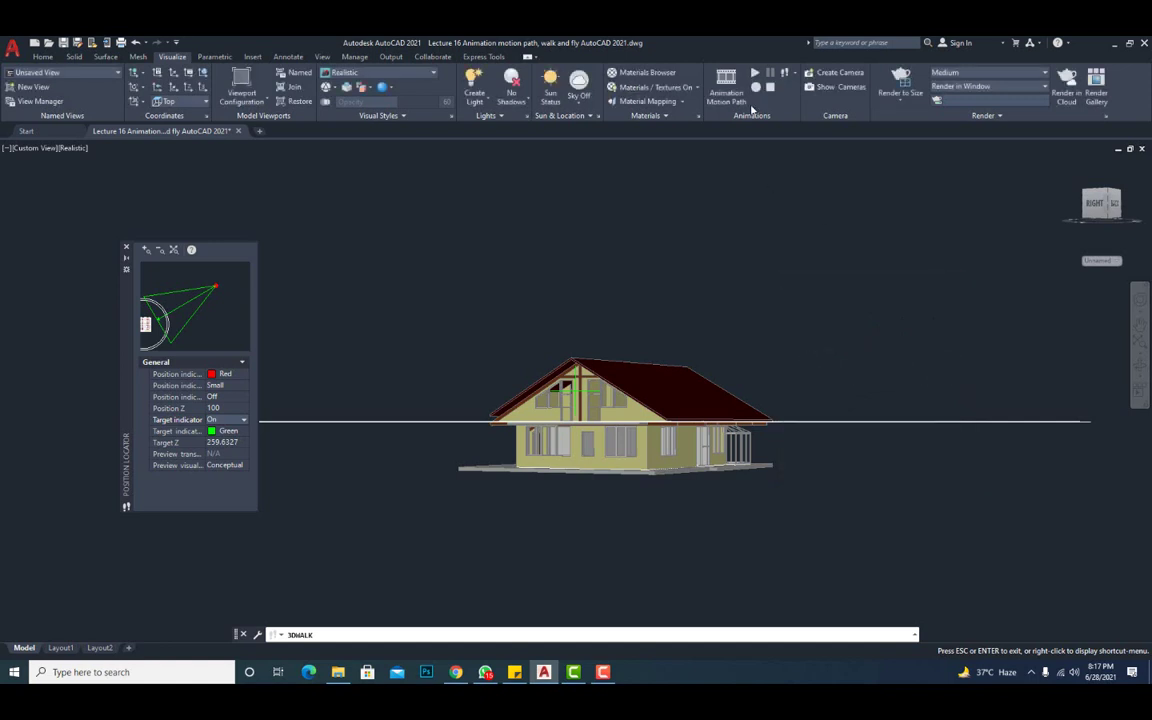
Step: Start Walk mode again and step the camera sideways to the left
left_click(793, 74)
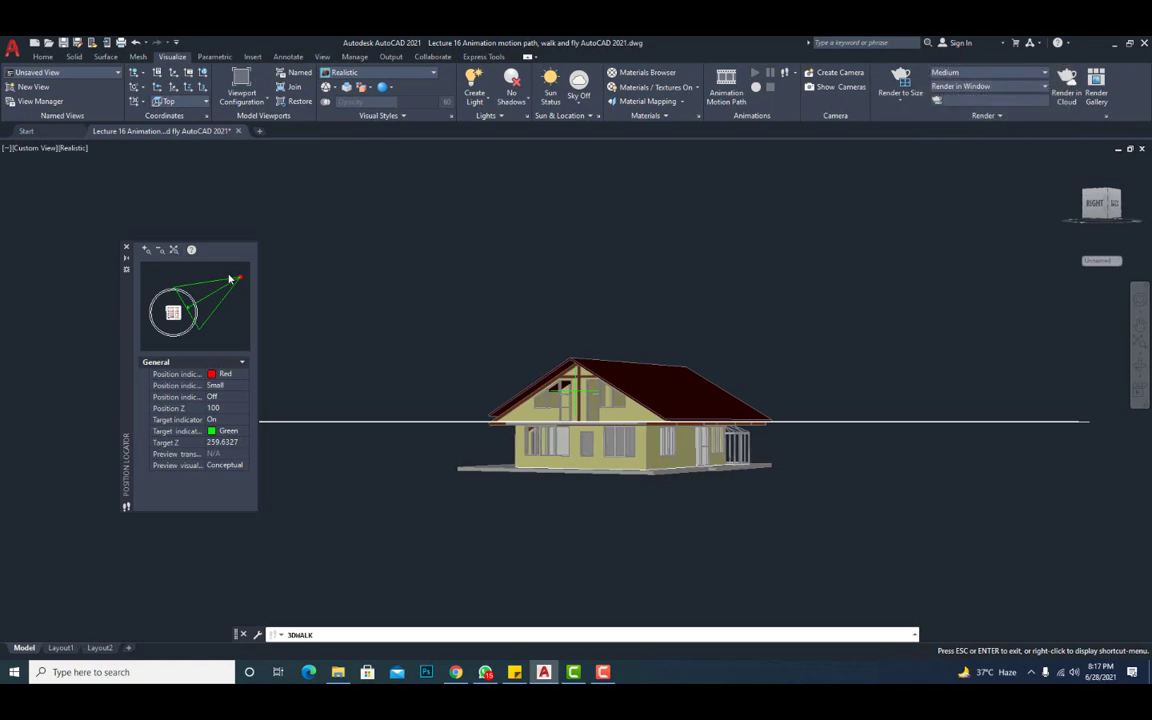
key("Left")
key("Left")
key("Left")
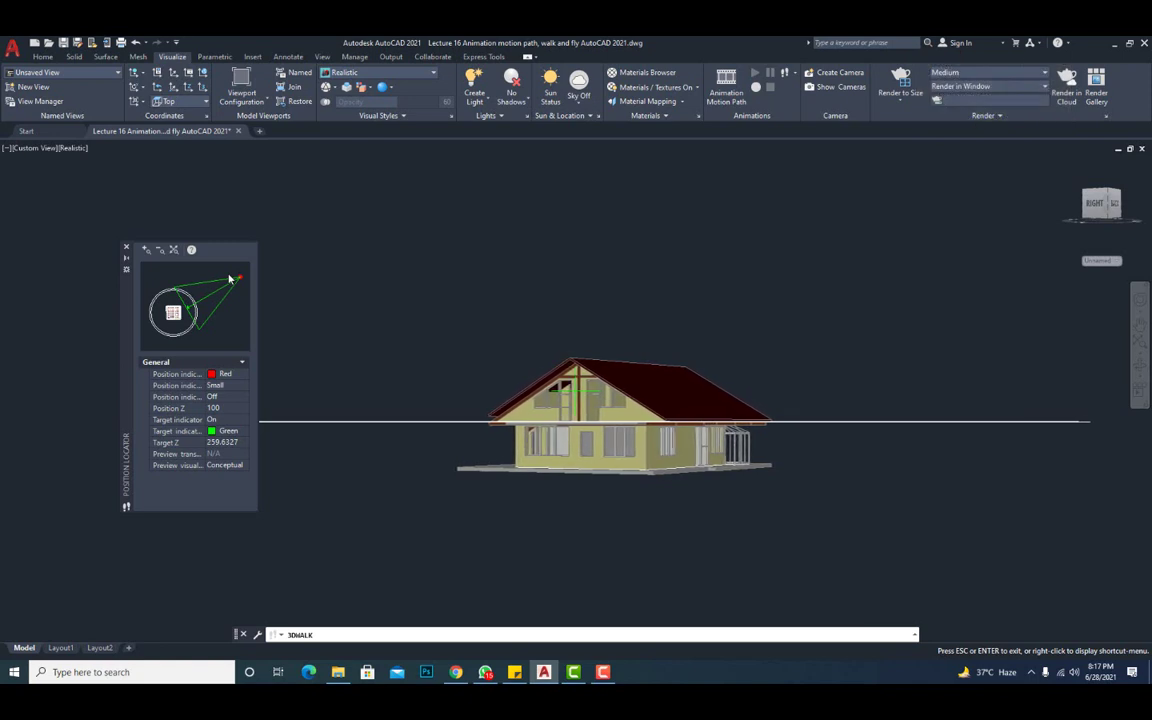